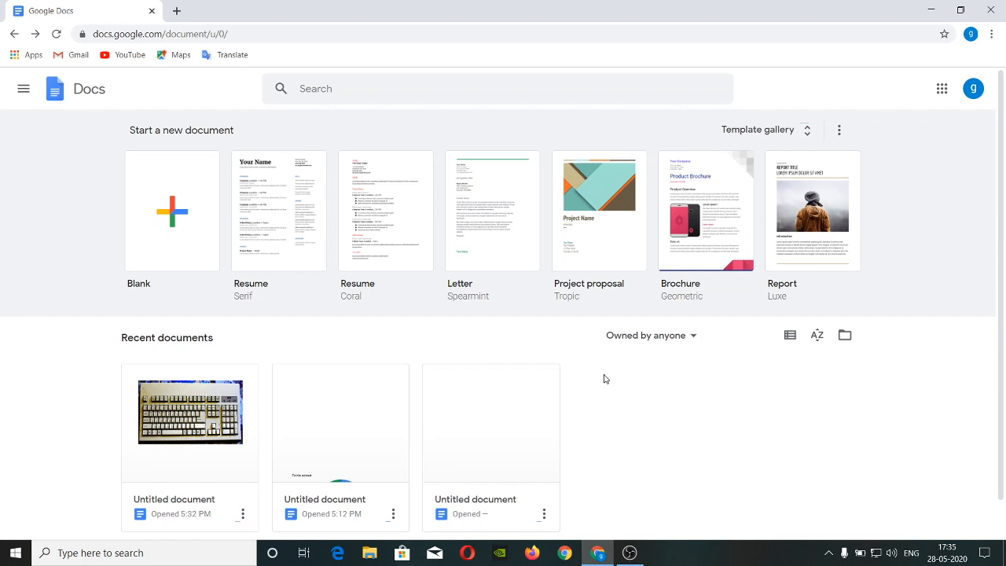
Step: Create a blank document and insert a colored map of India found by searching the web for "india map"
left_click(160, 188)
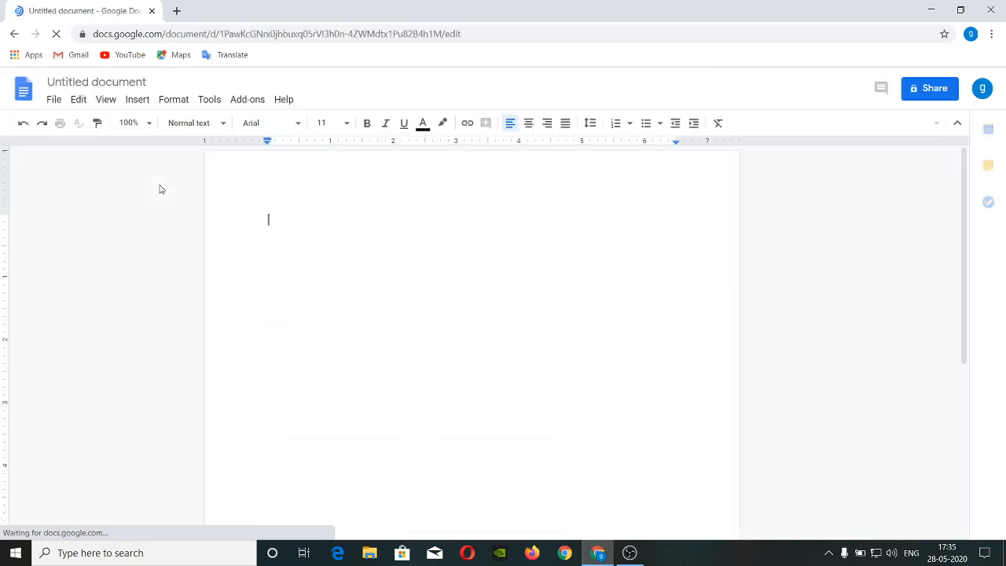
left_click(145, 99)
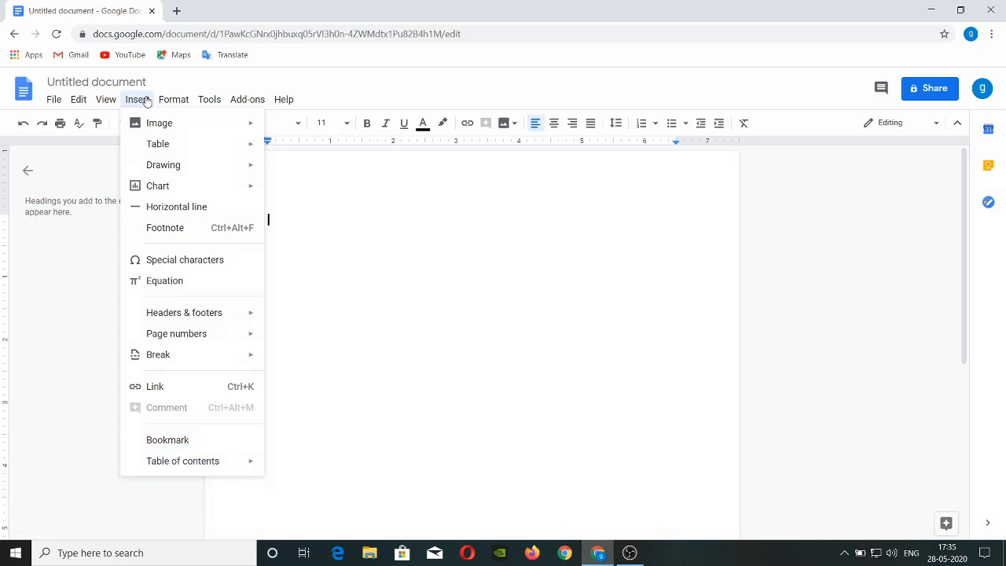
left_click(509, 127)
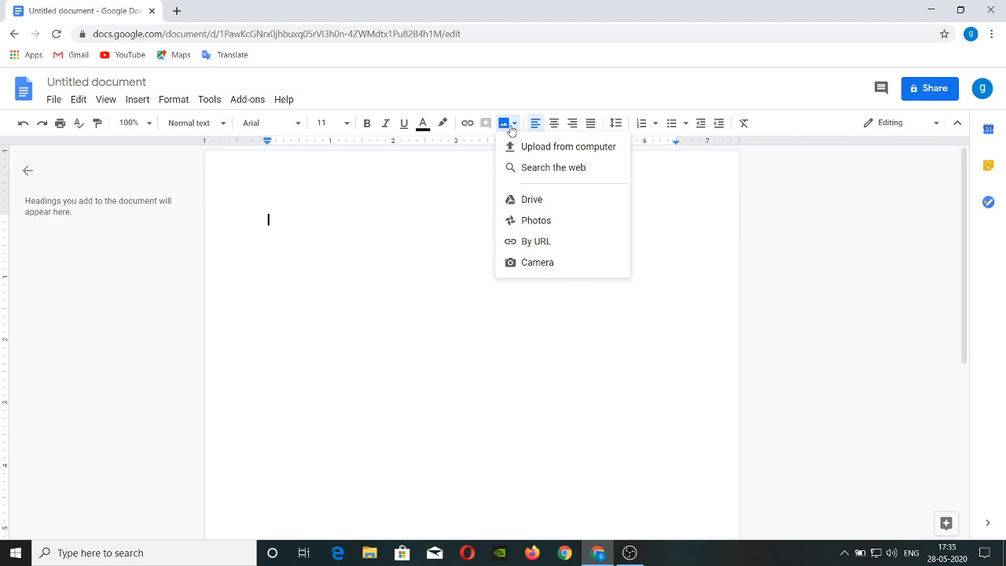
left_click(145, 104)
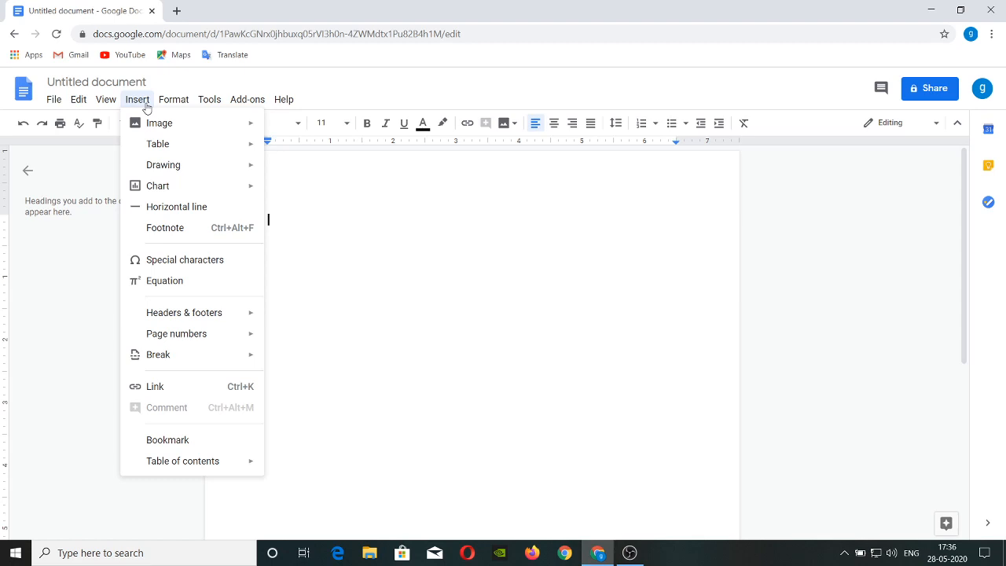
mouse_move(161, 126)
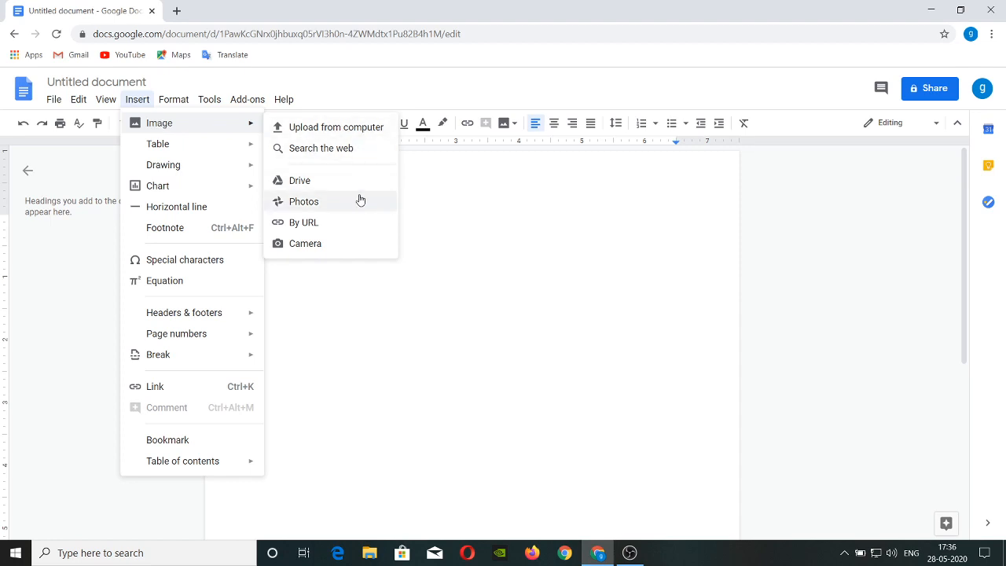
left_click(342, 152)
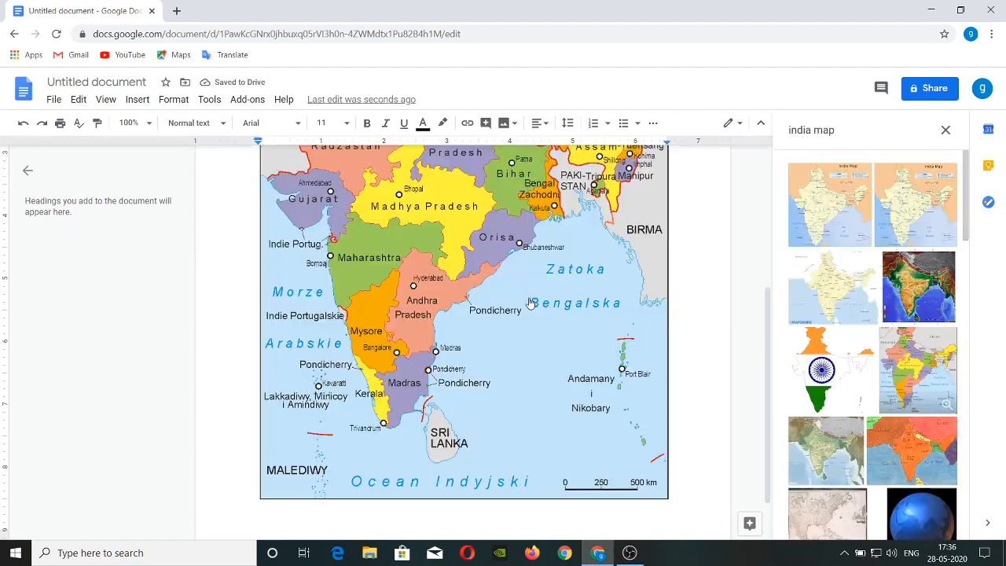
Step: Set the inserted map image to wrap text and open its position options
scroll(529, 303, "up", 5)
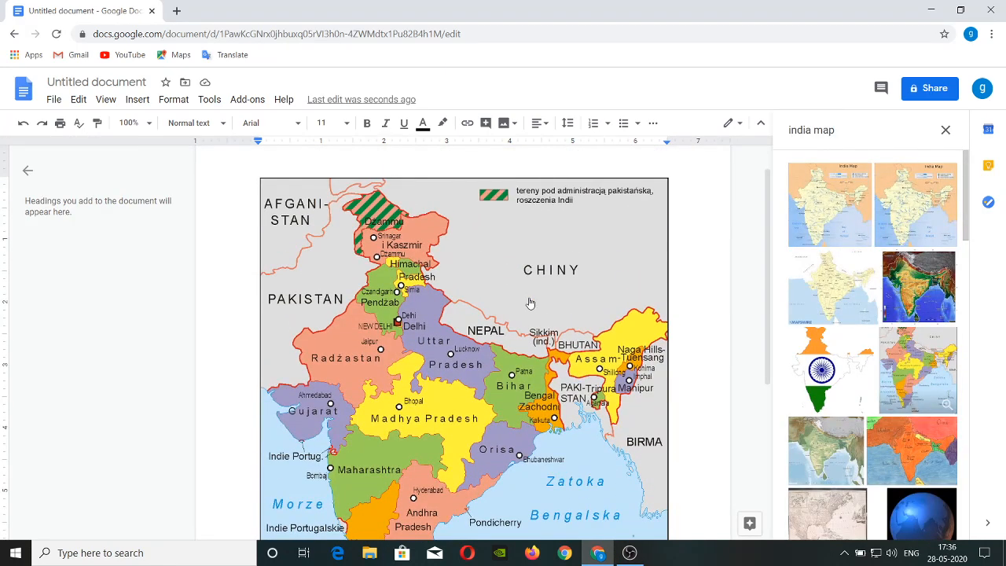
scroll(530, 303, "down", 4)
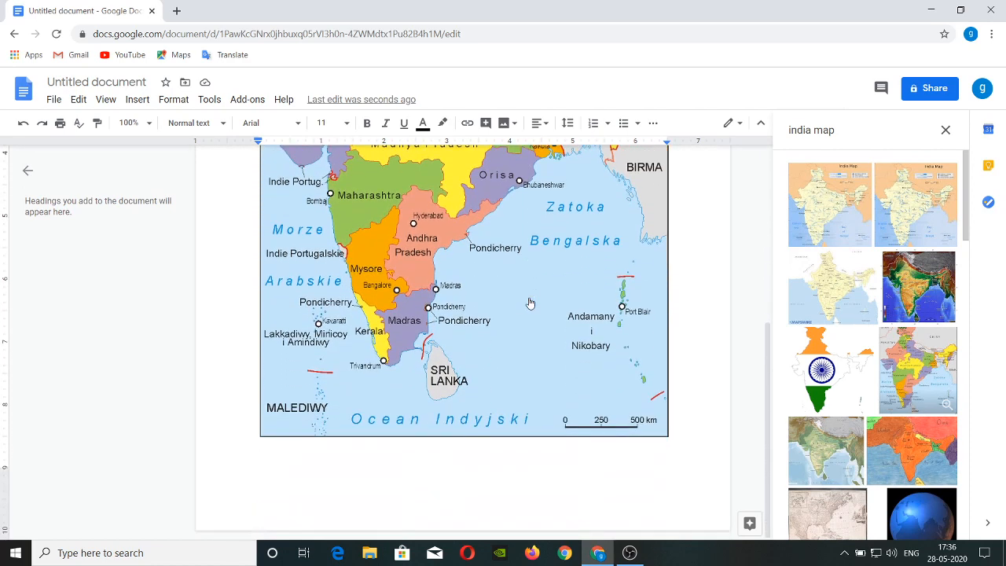
left_click(507, 292)
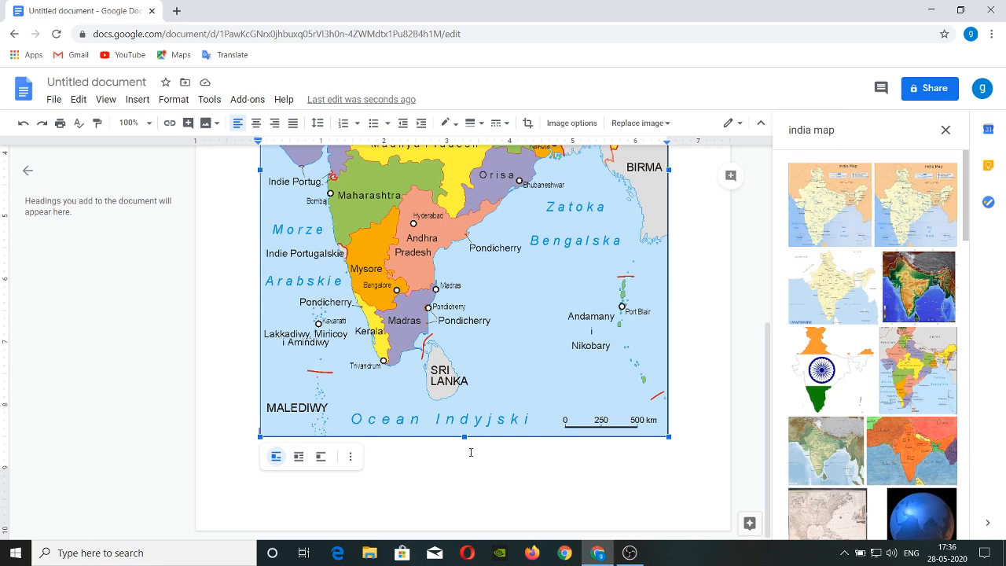
scroll(493, 329, "up", 4)
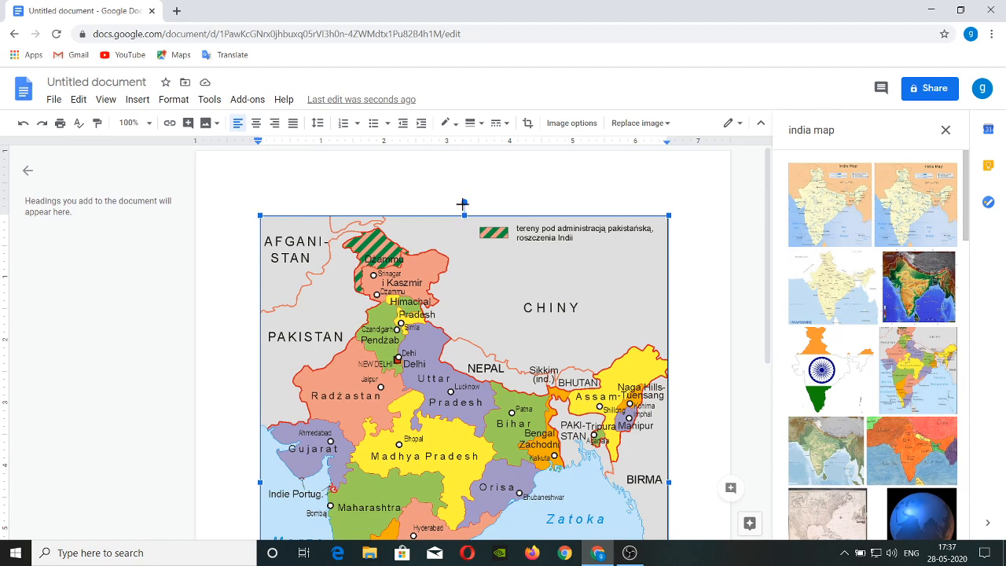
mouse_move(463, 203)
left_mouse_down()
mouse_move(478, 205)
mouse_move(460, 205)
left_mouse_up()
scroll(461, 204, "down", 4)
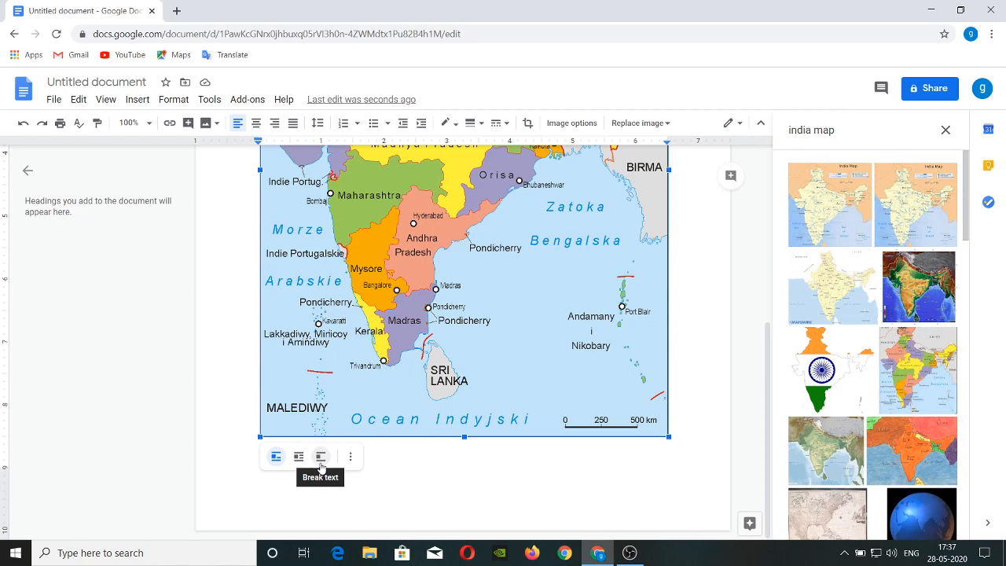
left_click(300, 457)
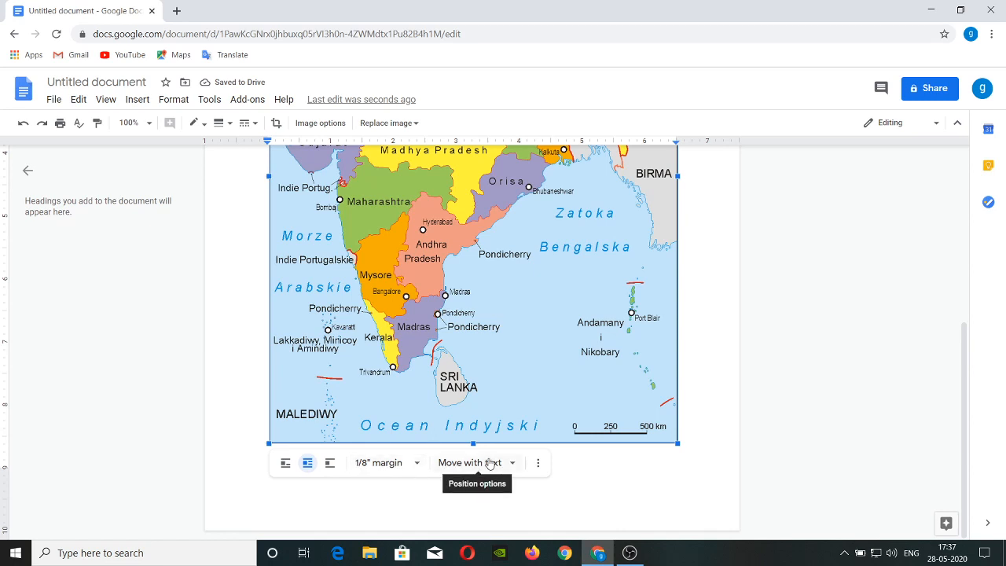
left_click(516, 470)
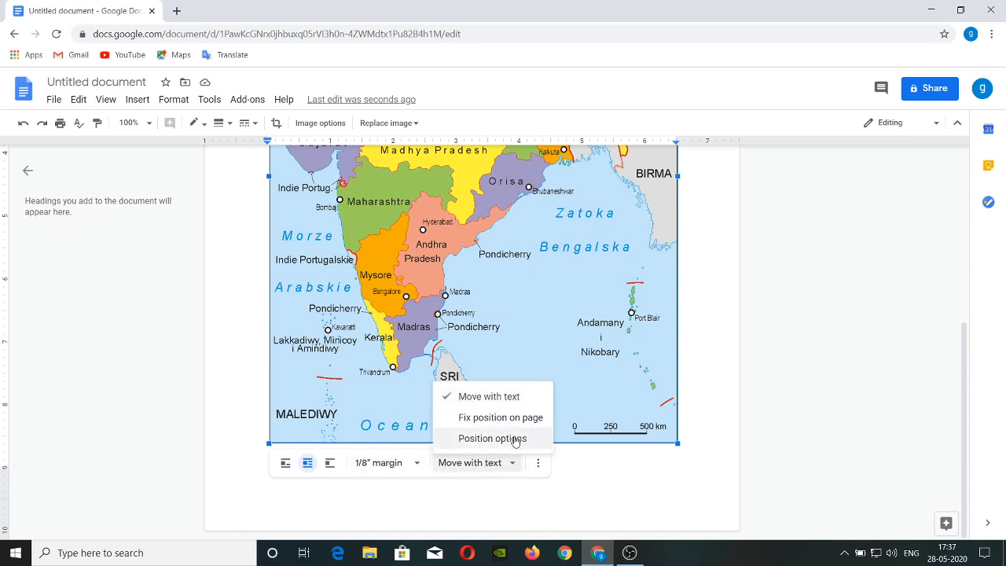
left_click(514, 438)
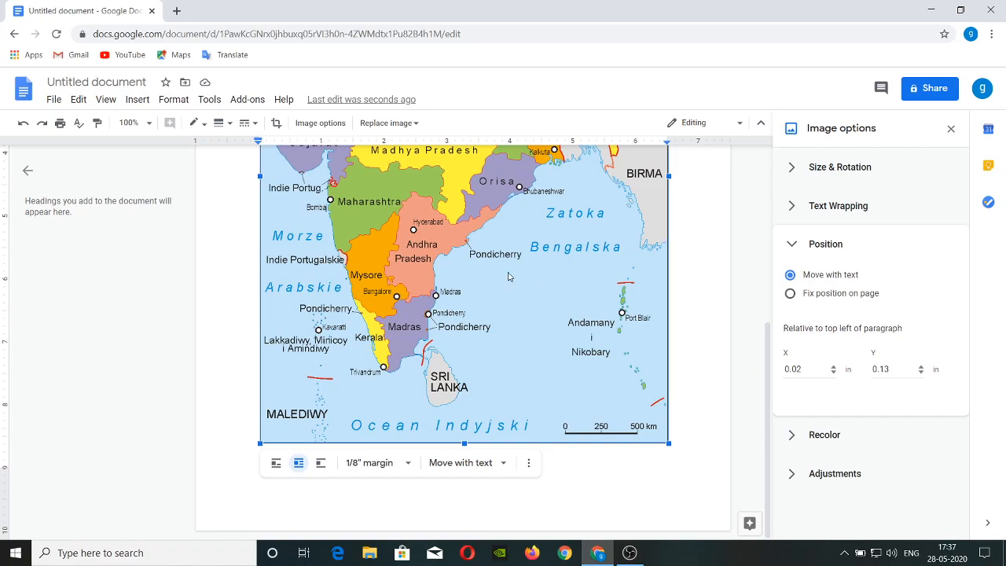
Step: Move the map image to about X 0.42 in and Y 0.13 in relative to the paragraph's top left
left_click_drag(470, 287, 478, 449)
scroll(478, 449, "down", 4)
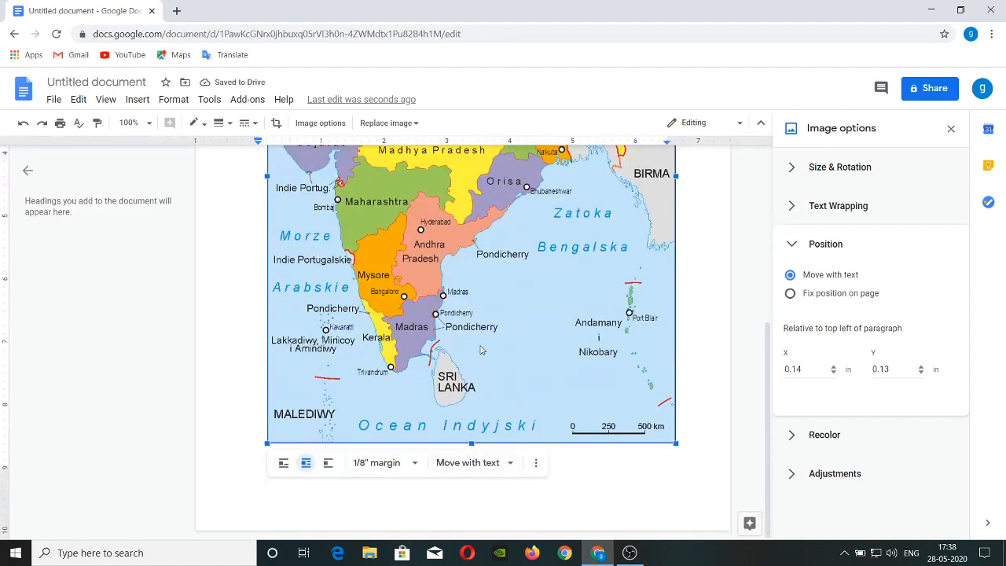
left_click_drag(484, 350, 481, 211)
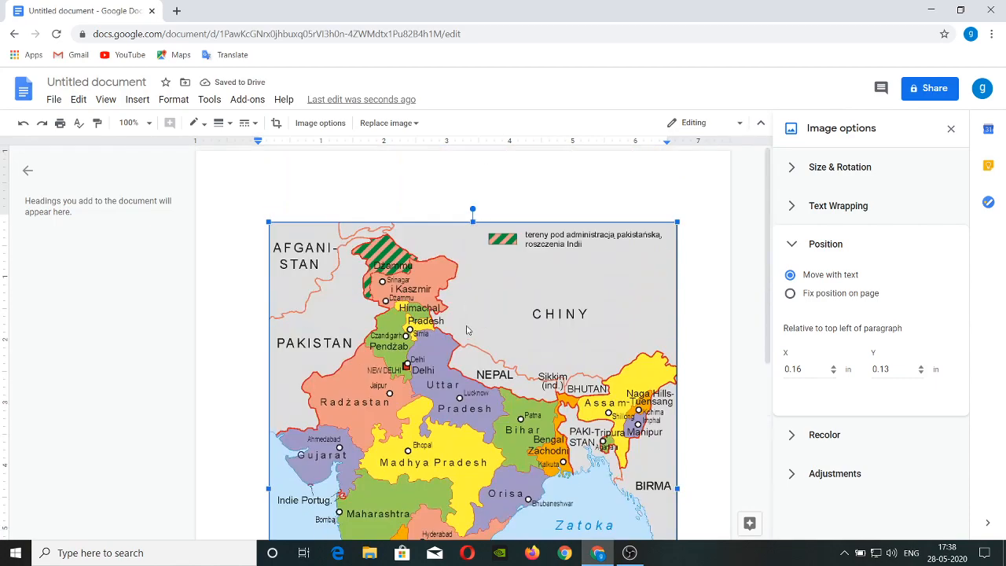
left_click_drag(469, 333, 475, 183)
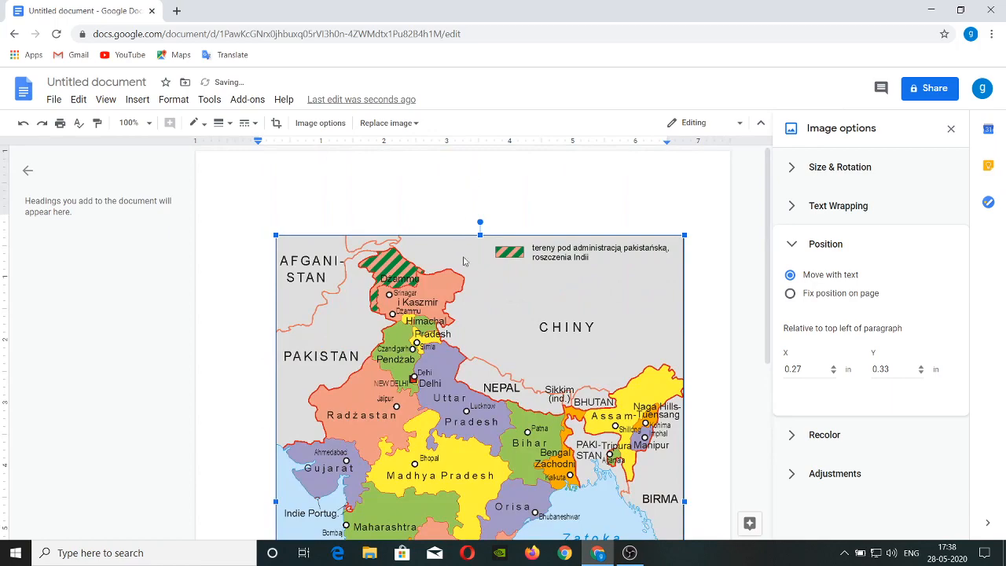
left_click_drag(467, 240, 477, 178)
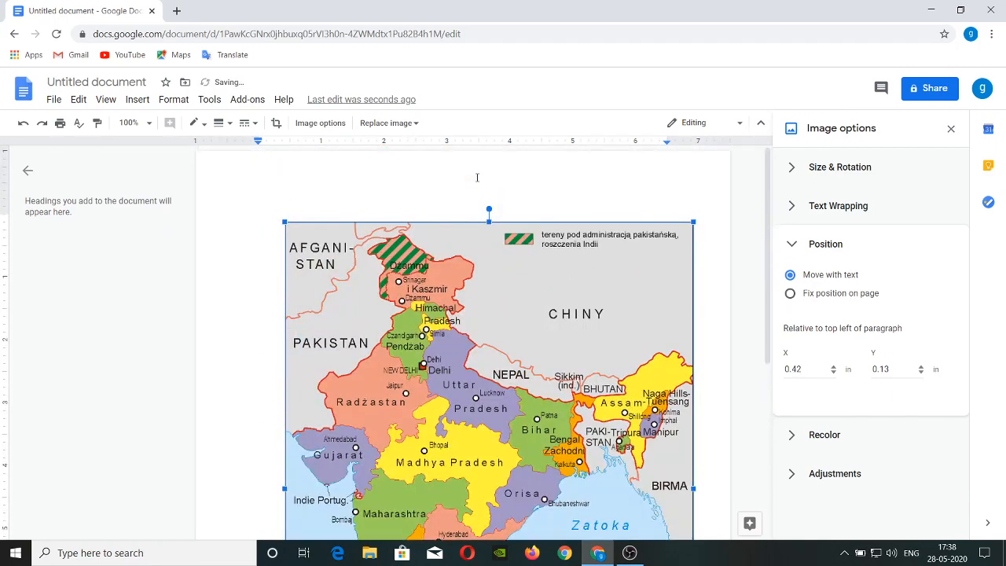
Step: Set the text-wrap margin around the map image to 1/16"
scroll(476, 179, "down", 3)
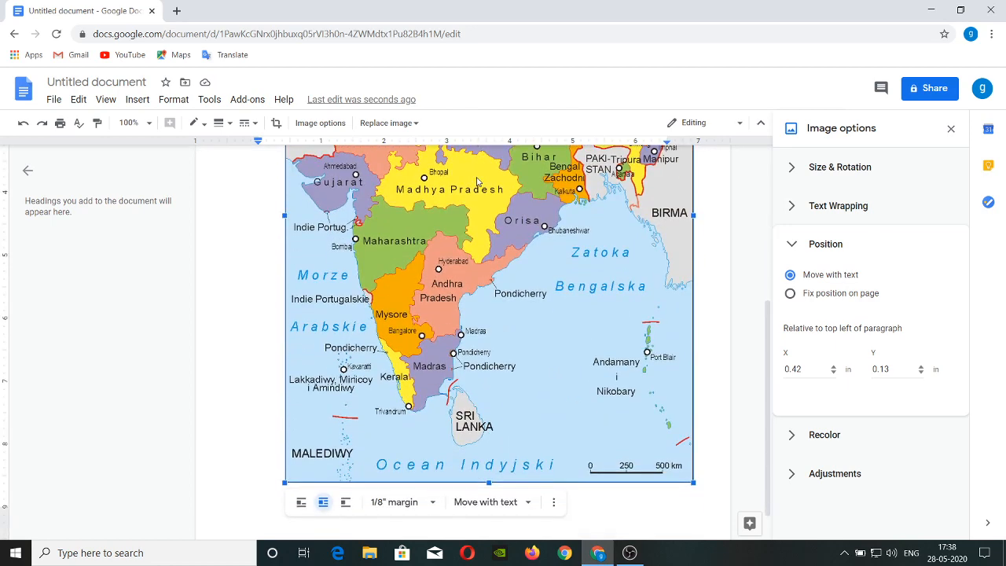
left_click(398, 504)
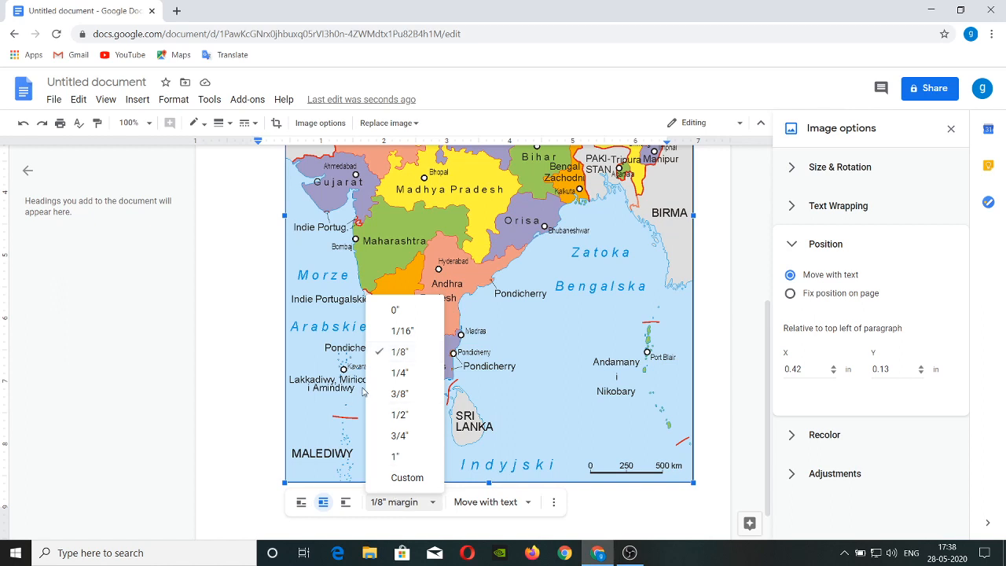
left_click(403, 331)
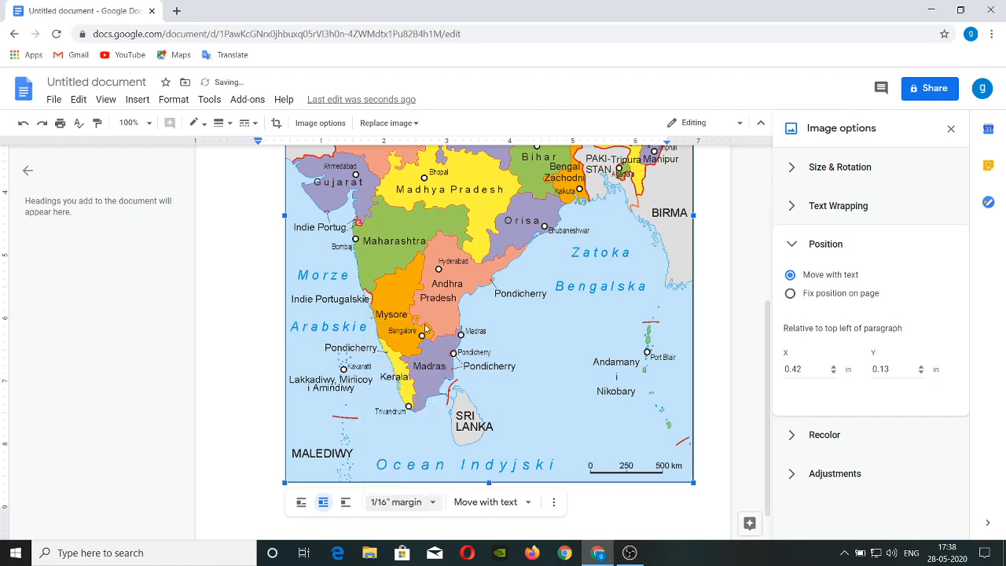
Step: Shrink the map image from its upper-left corner, bringing that corner to about X 1.43 in and Y 1.45 in
scroll(424, 324, "up", 1)
scroll(425, 323, "up", 4)
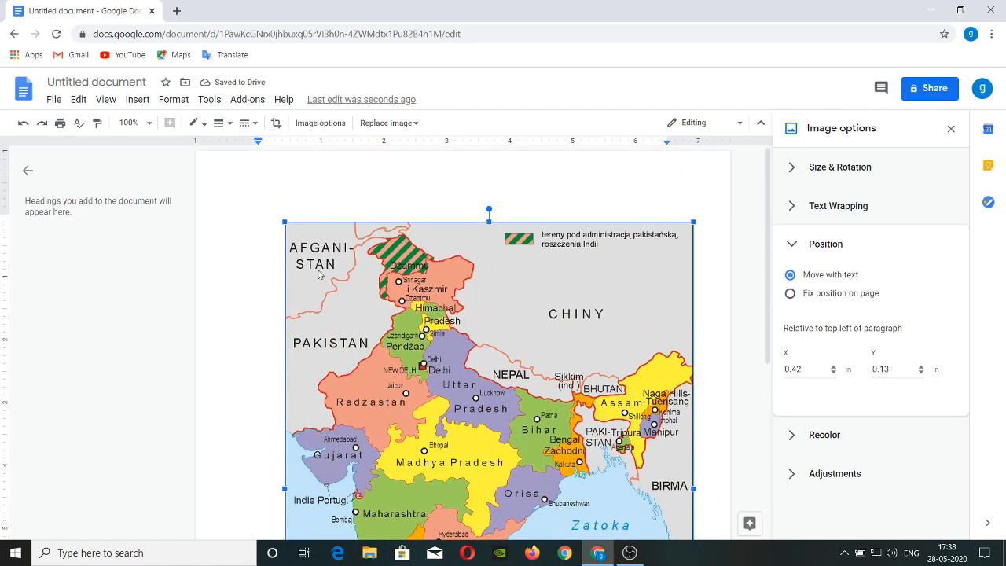
left_click_drag(285, 221, 349, 306)
scroll(433, 383, "down", 3)
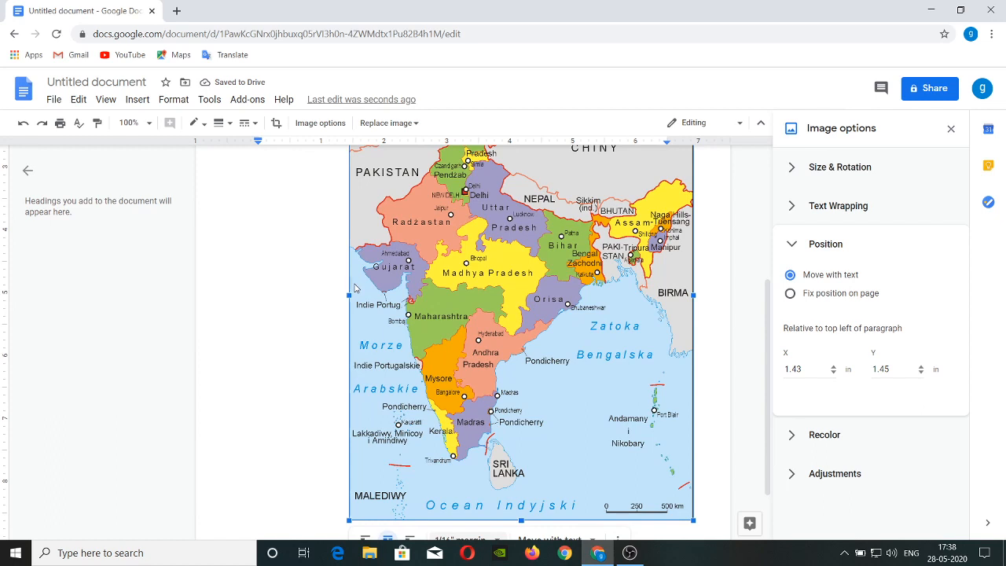
Step: Deselect the map image and insert a next-page section break in the document text beside it
left_click(128, 99)
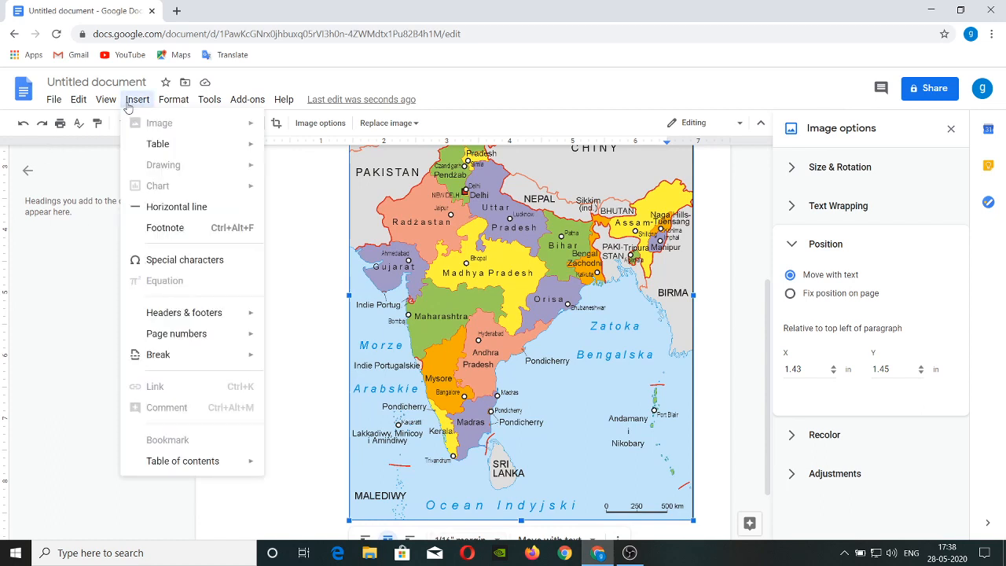
left_click(328, 322)
scroll(329, 324, "down", 3)
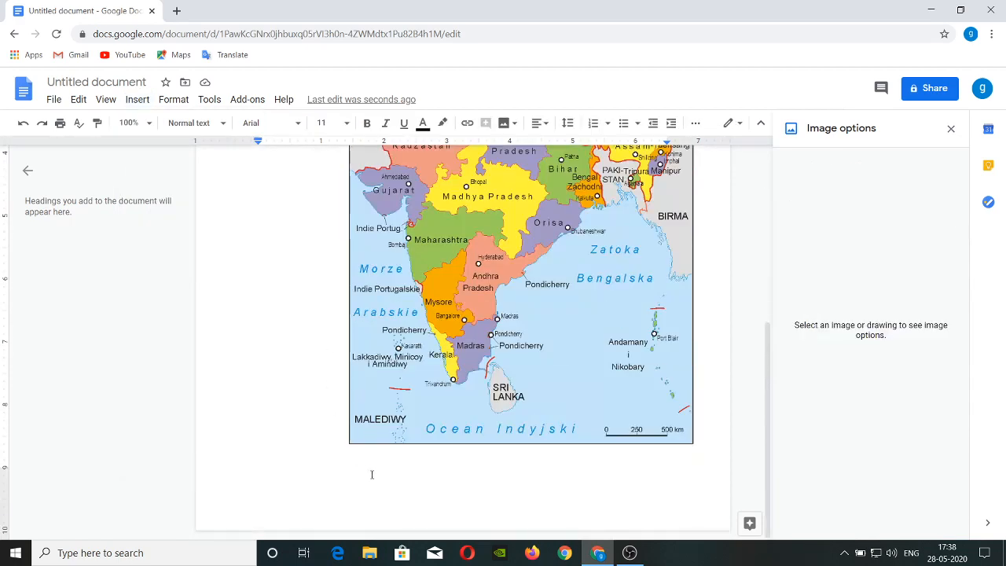
scroll(372, 474, "up", 4)
scroll(370, 475, "down", 2)
scroll(372, 475, "down", 2)
left_click(138, 100)
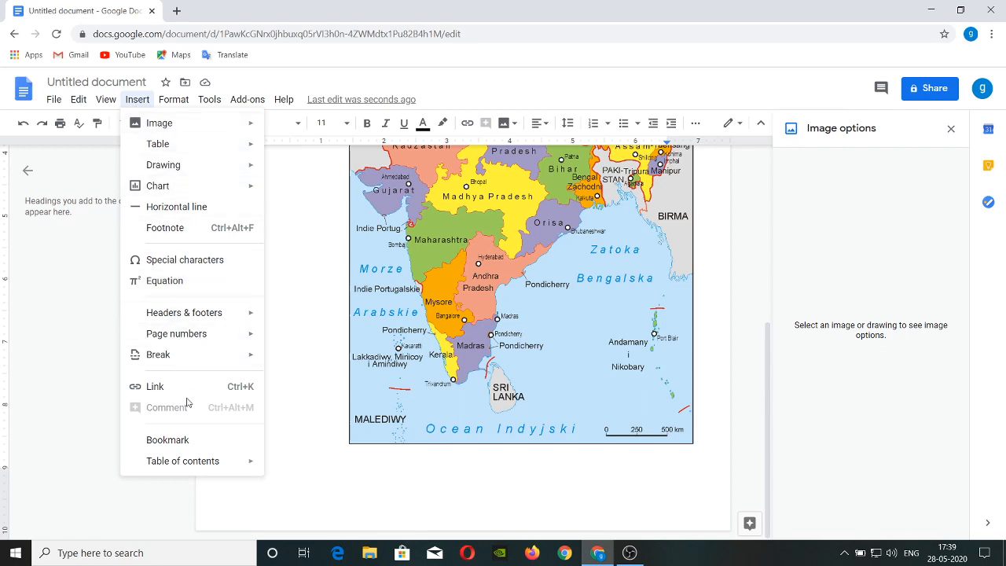
mouse_move(186, 356)
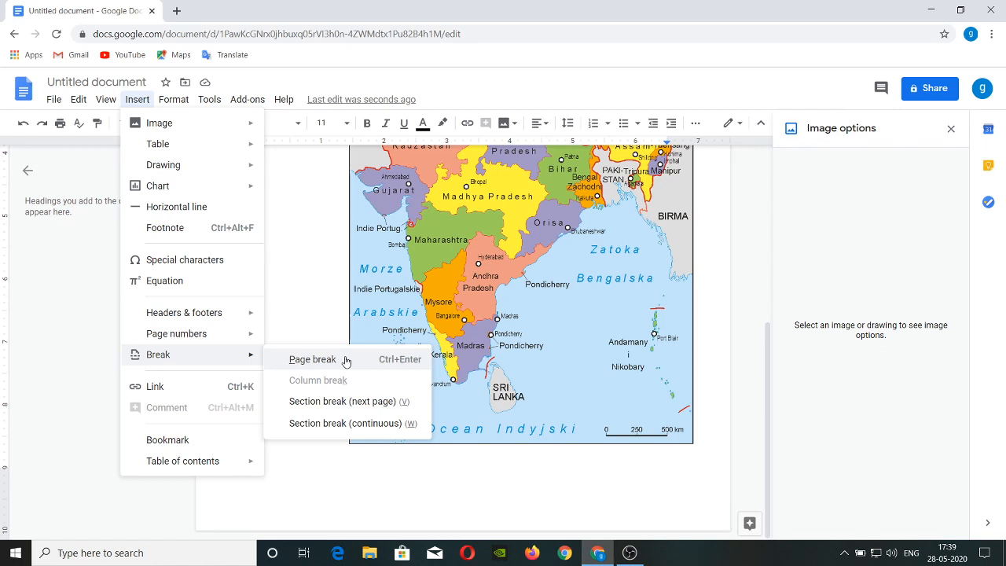
left_click(339, 402)
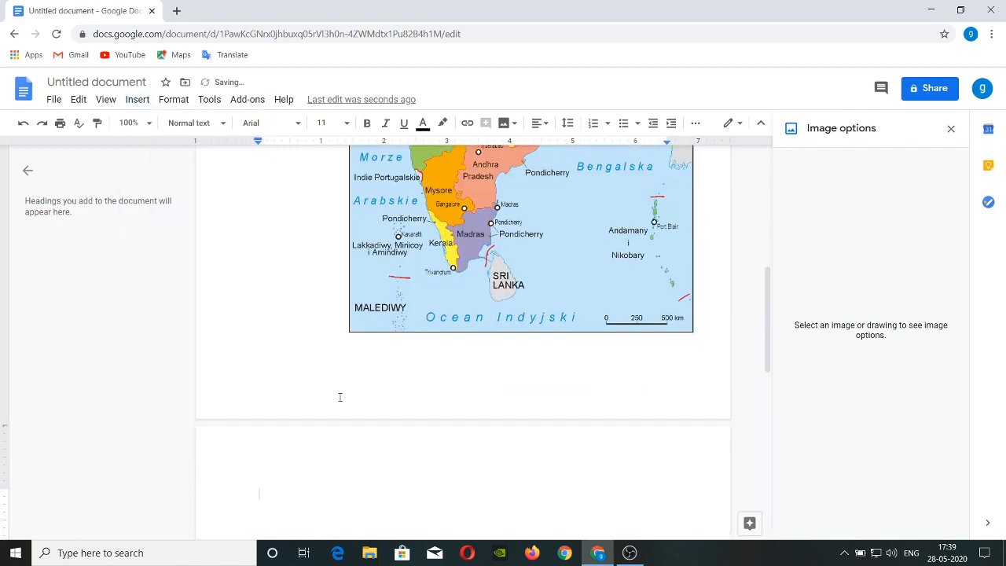
Step: Insert a 2 x 2 table at the start of the new second page
scroll(339, 397, "down", 3)
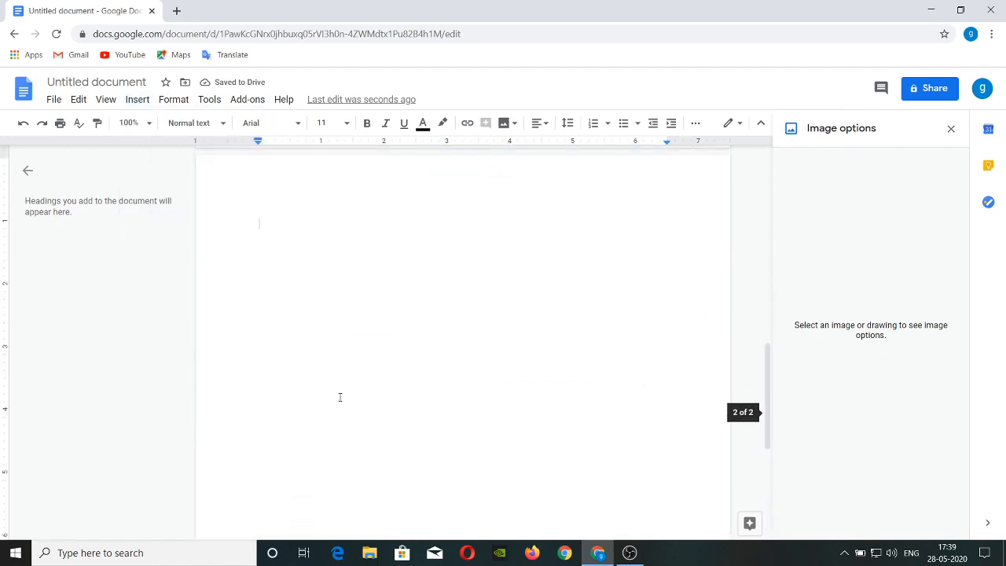
scroll(340, 397, "up", 3)
scroll(339, 397, "down", 3)
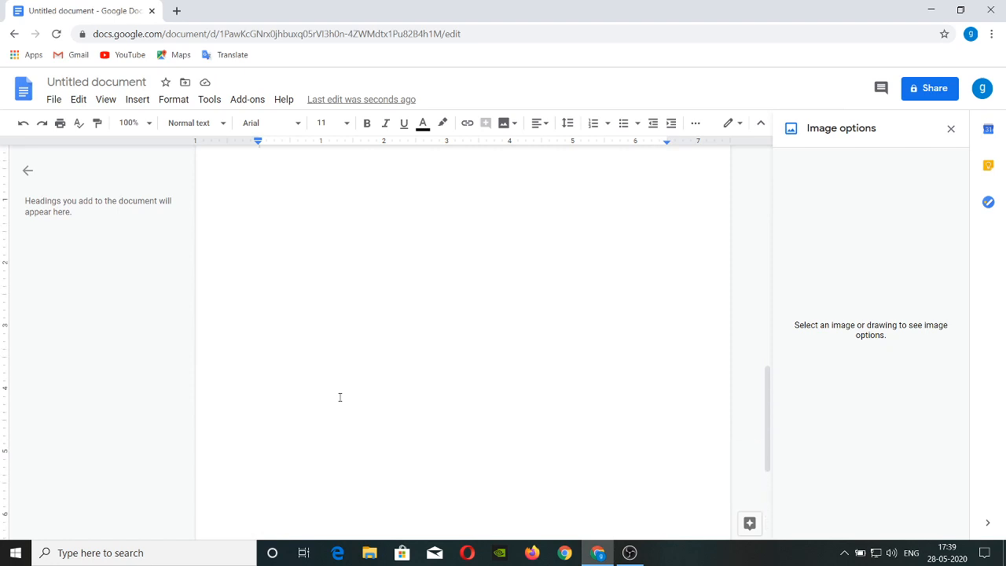
scroll(339, 397, "up", 4)
scroll(343, 333, "down", 6)
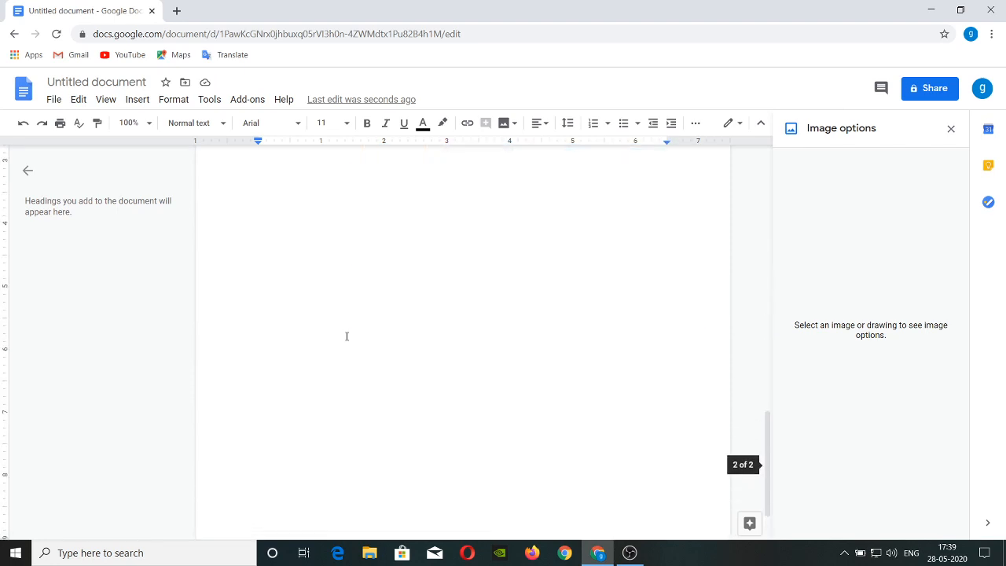
left_click(347, 336)
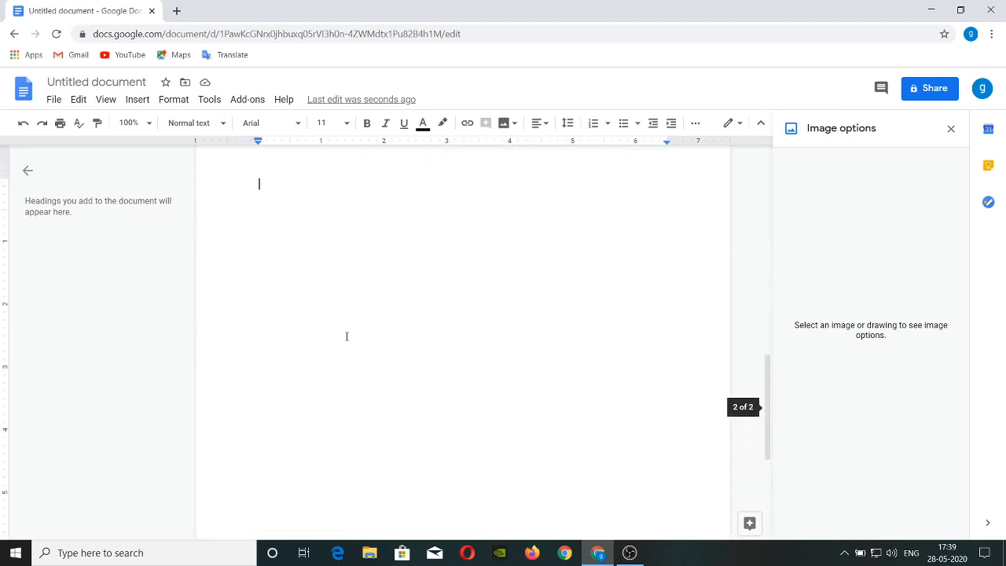
left_click(128, 102)
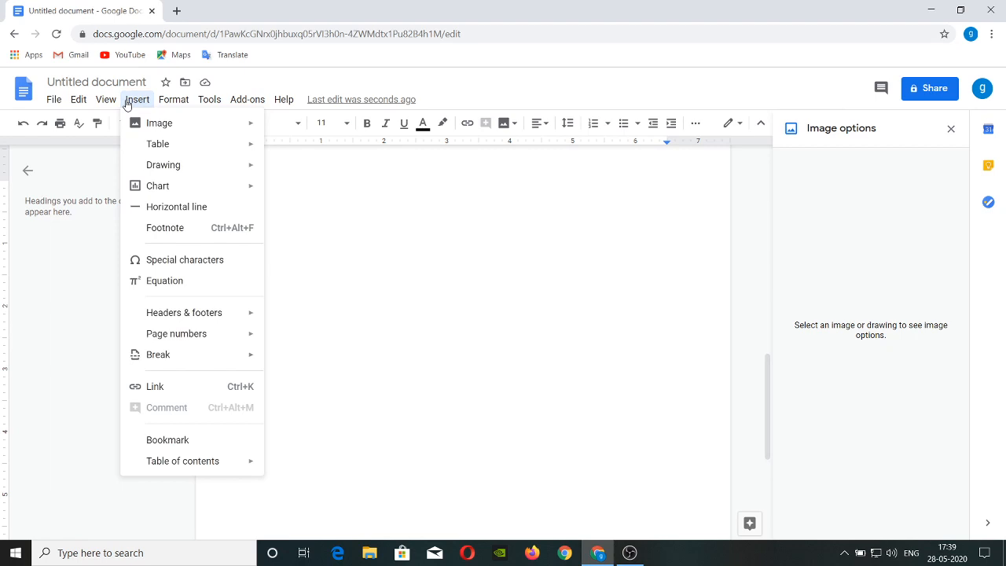
mouse_move(211, 145)
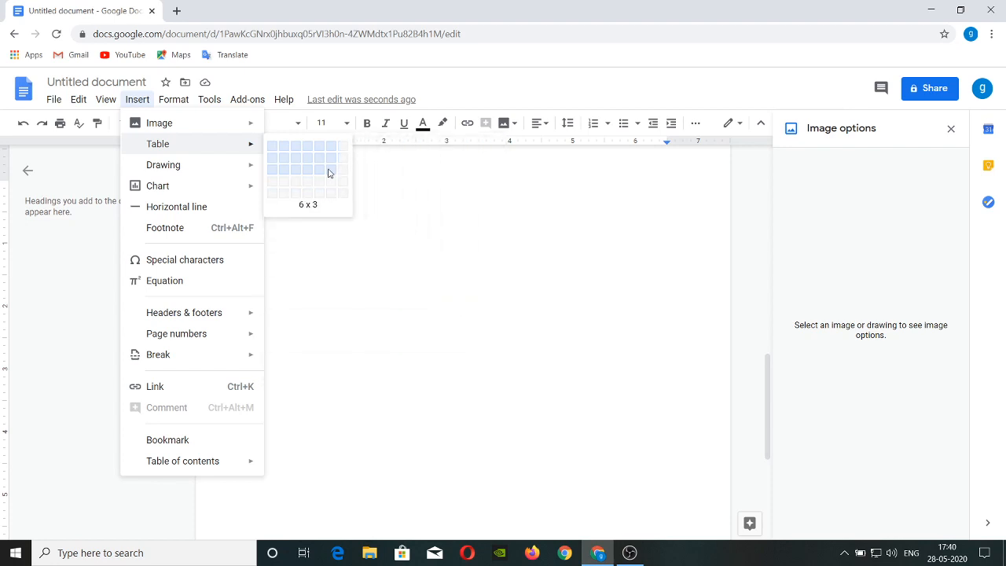
left_click(289, 162)
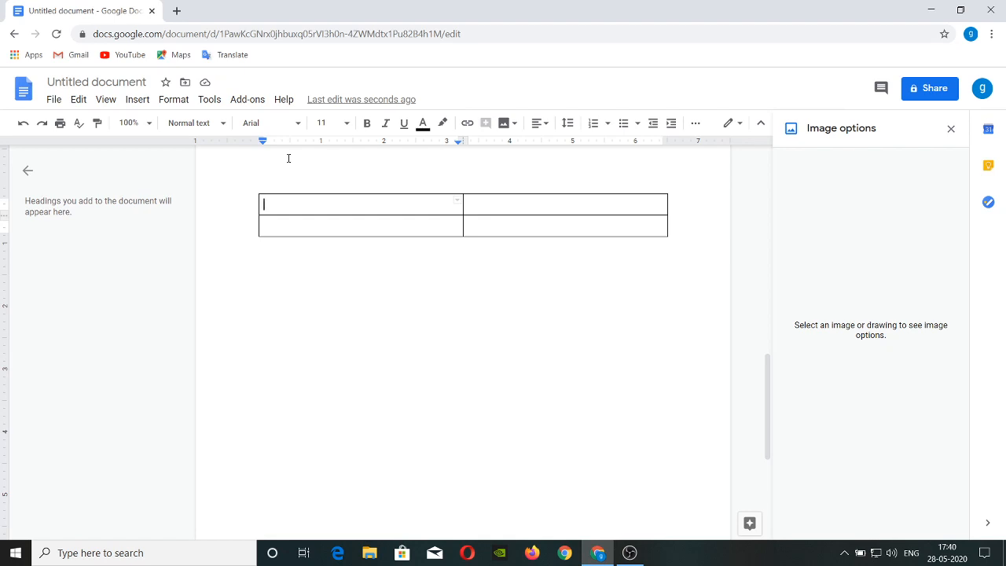
Step: Fill the table's top row with ROM in the first cell and RAM in the second
type("ROM")
left_click(531, 208)
type("RAM")
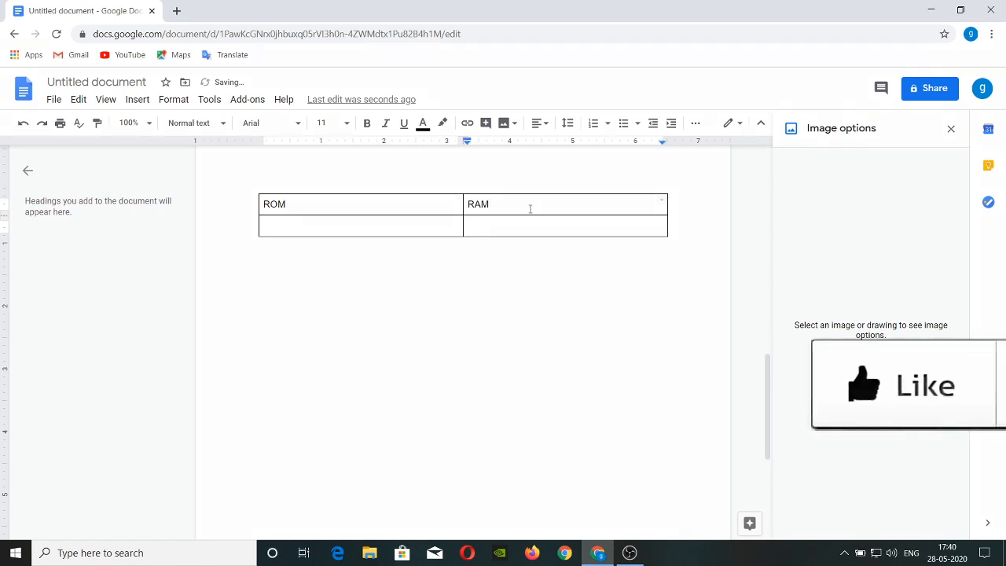
Step: Color the outer border of the ROM cell red
left_click(411, 208)
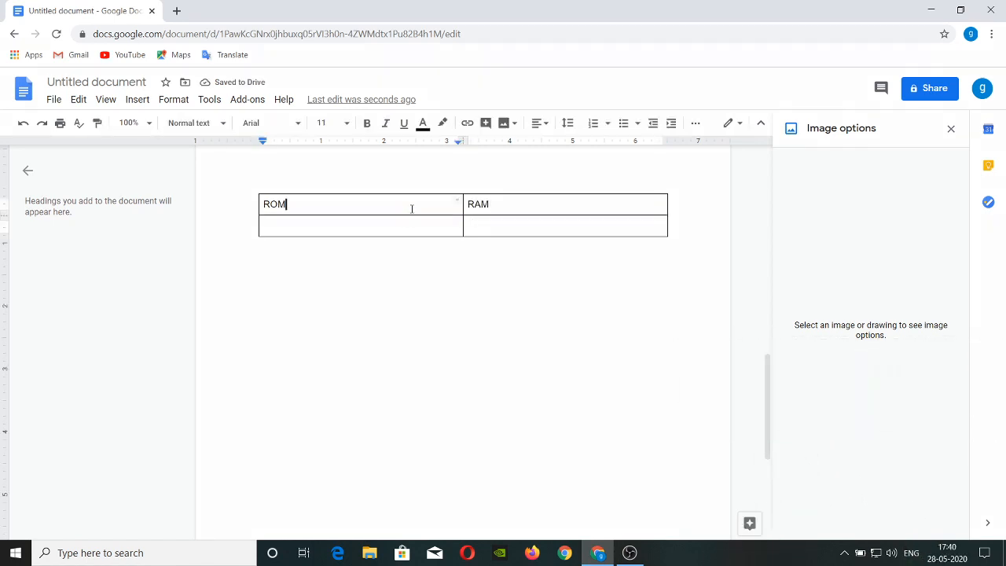
left_click(459, 203)
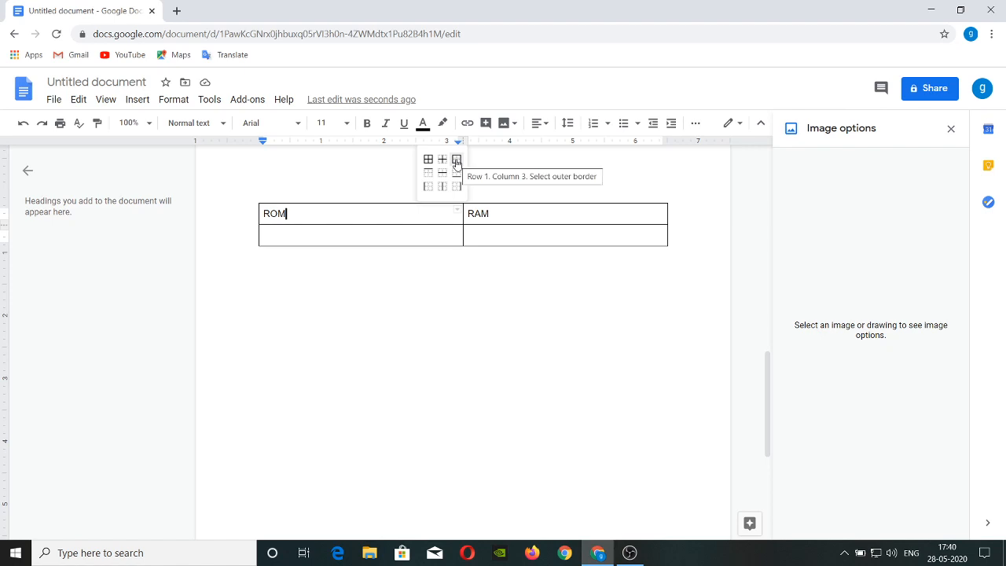
left_click(456, 161)
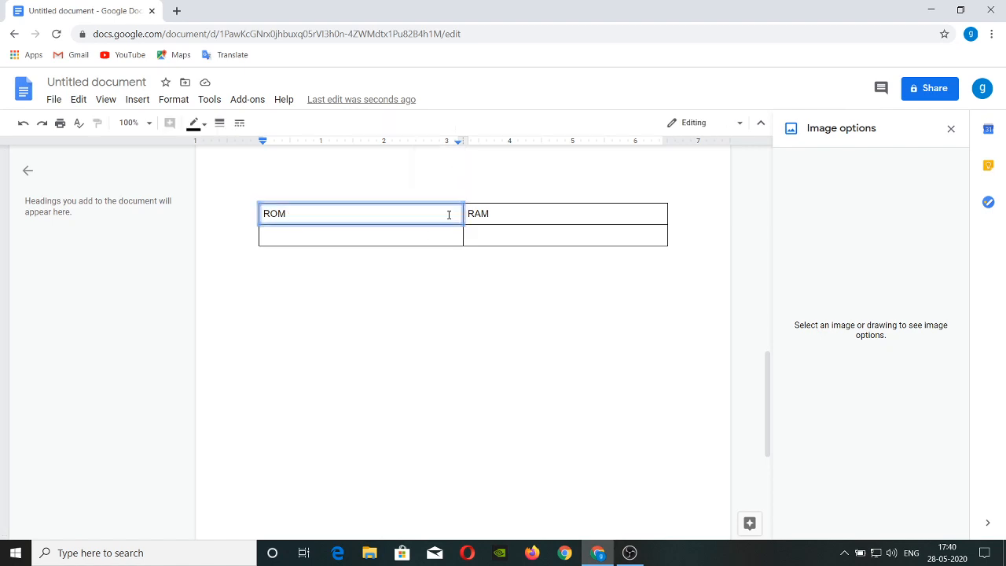
left_click(421, 235)
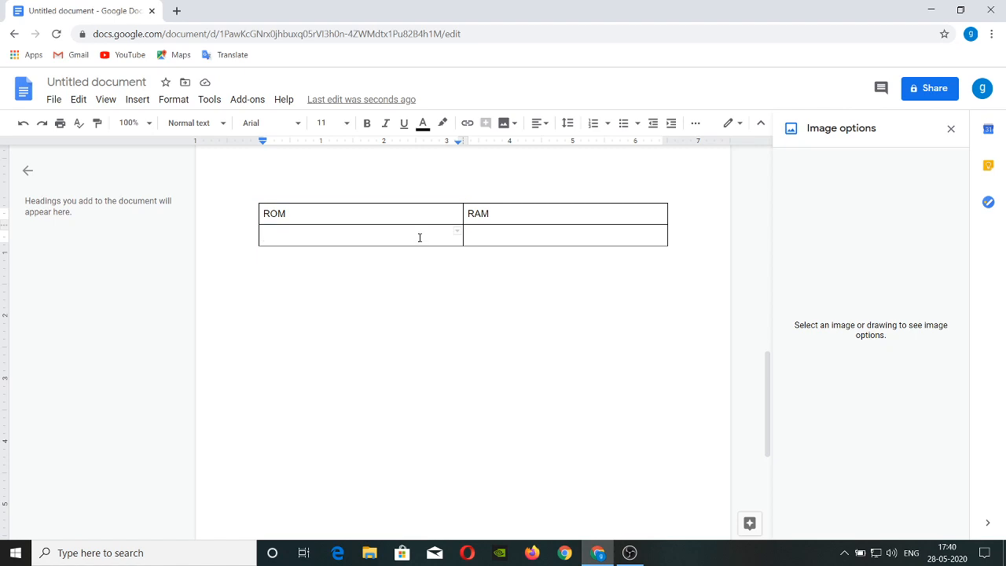
left_click(430, 214)
left_click(463, 224)
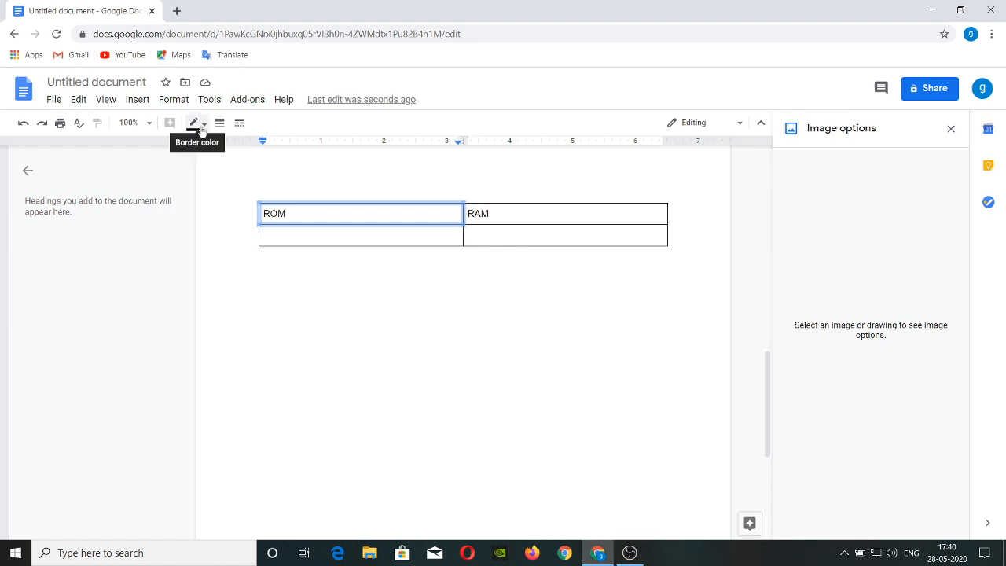
left_click(202, 127)
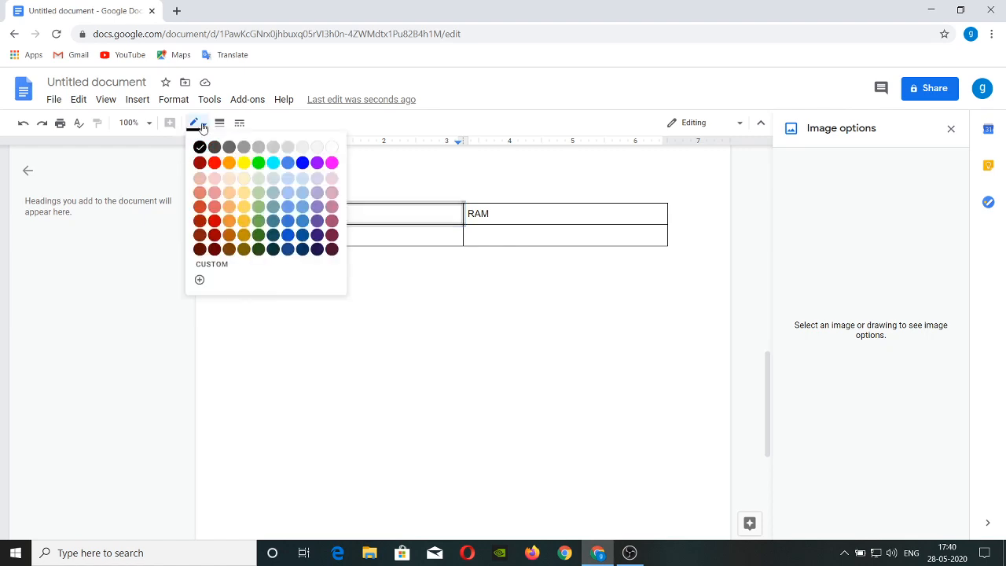
left_click(213, 163)
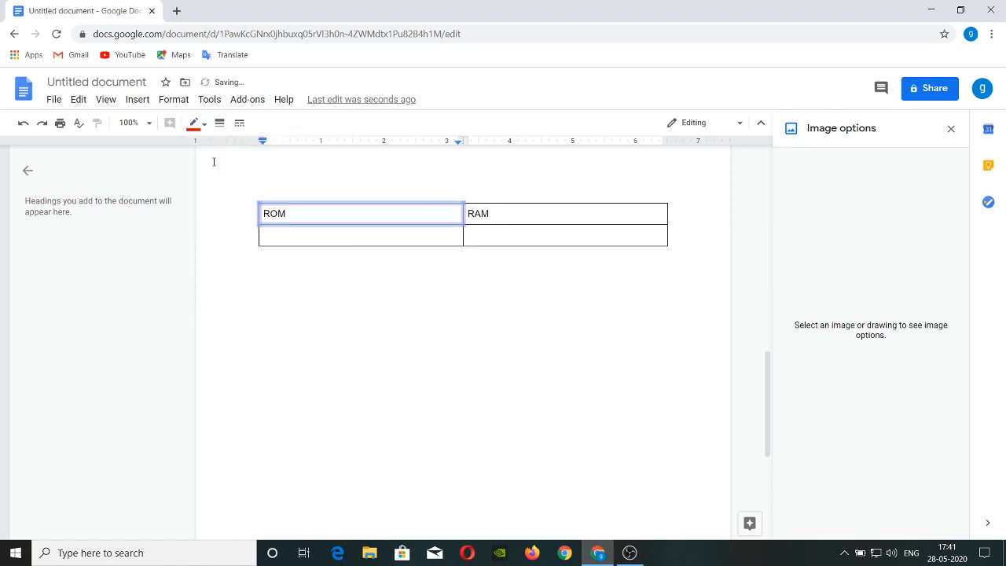
left_click(312, 280)
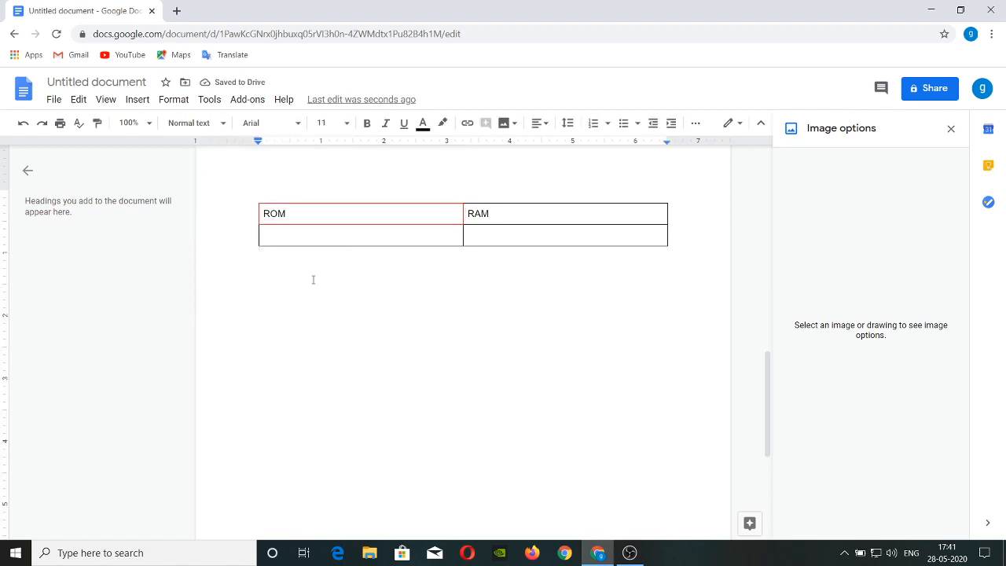
Step: Color the outer border of the RAM cell red
left_click(498, 220)
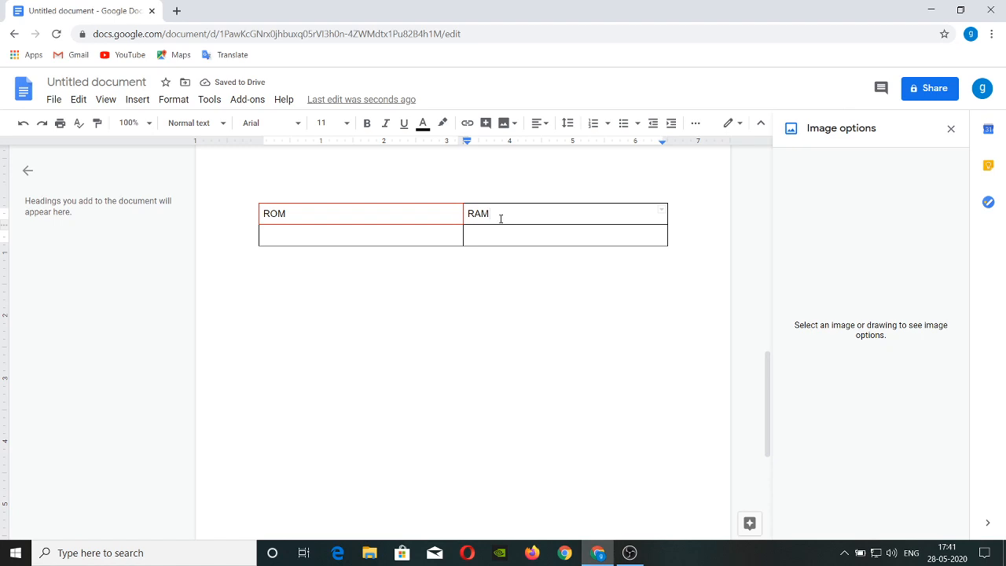
left_click(661, 211)
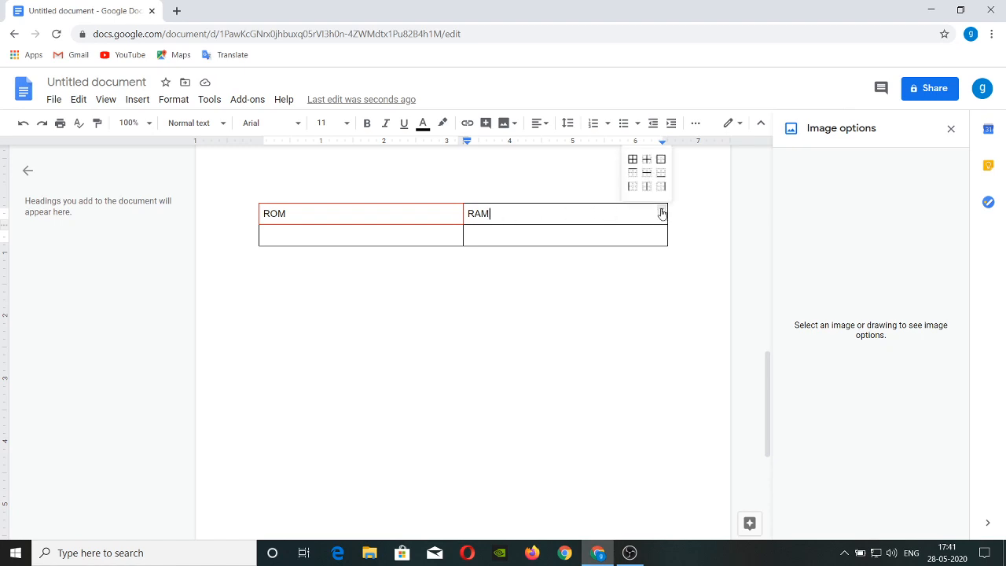
left_click(661, 160)
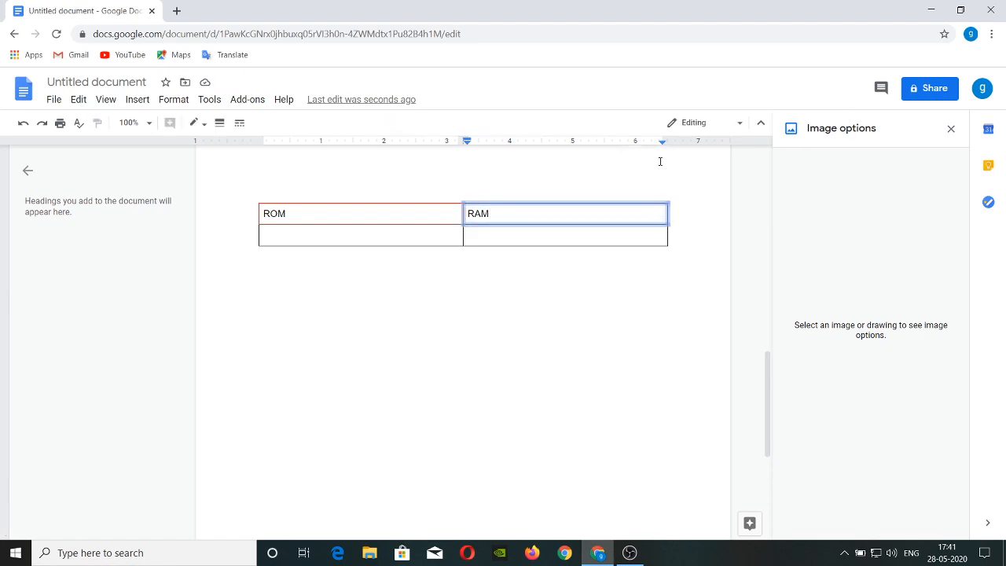
left_click(200, 123)
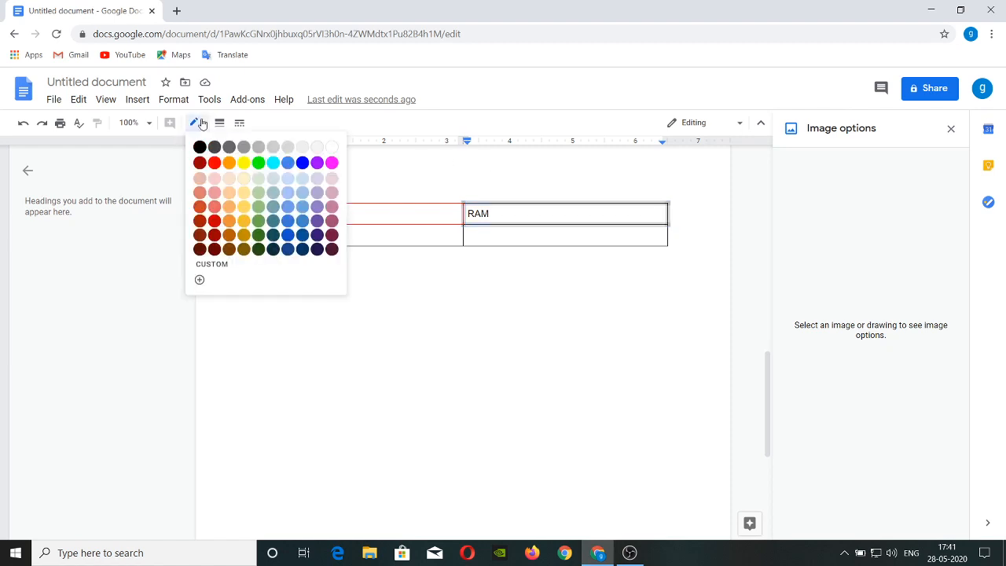
left_click(214, 164)
left_click(424, 248)
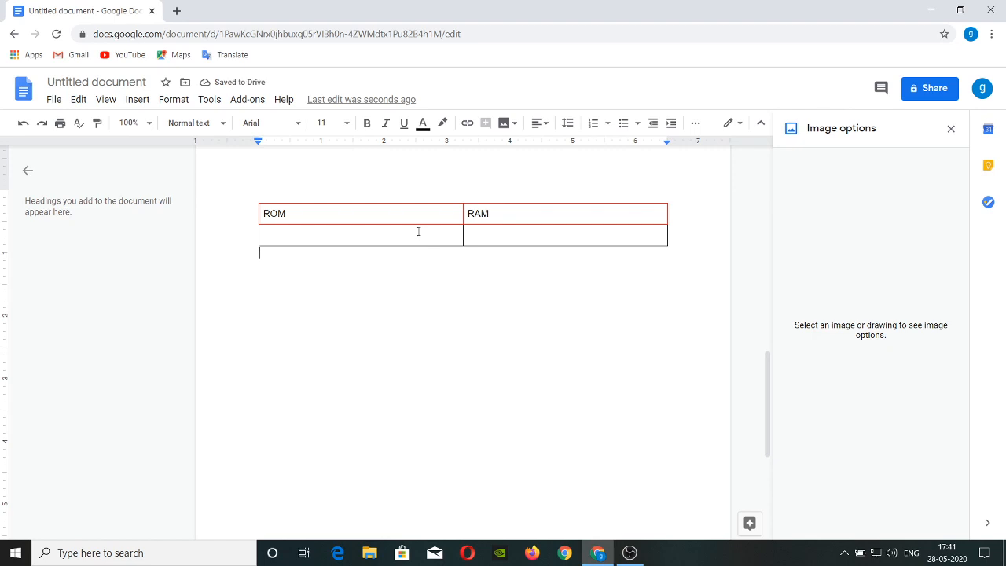
Step: Stretch the table's bottom row to about 3.2 in tall and enter "1." in its first cell
left_click(418, 240)
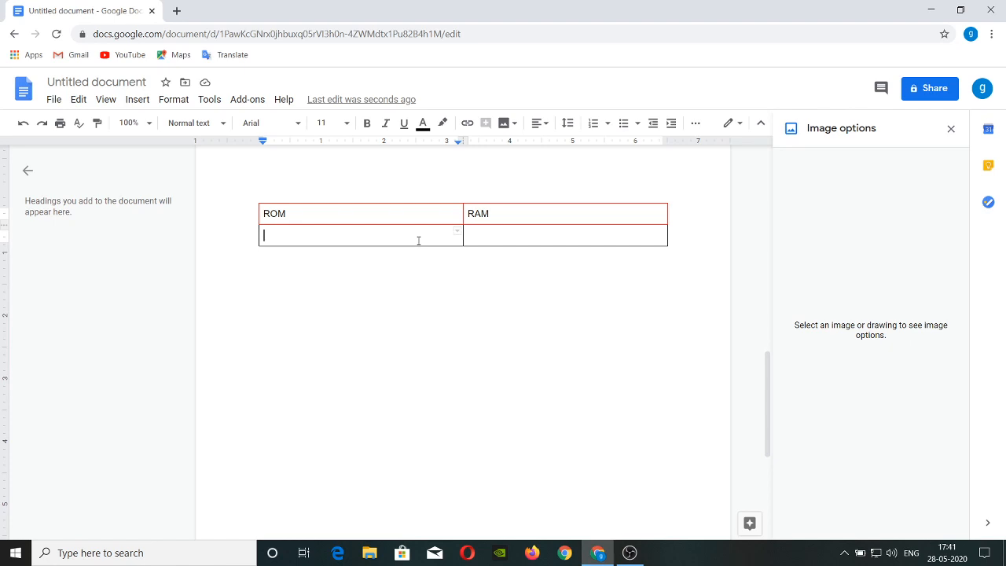
left_click_drag(414, 246, 411, 386)
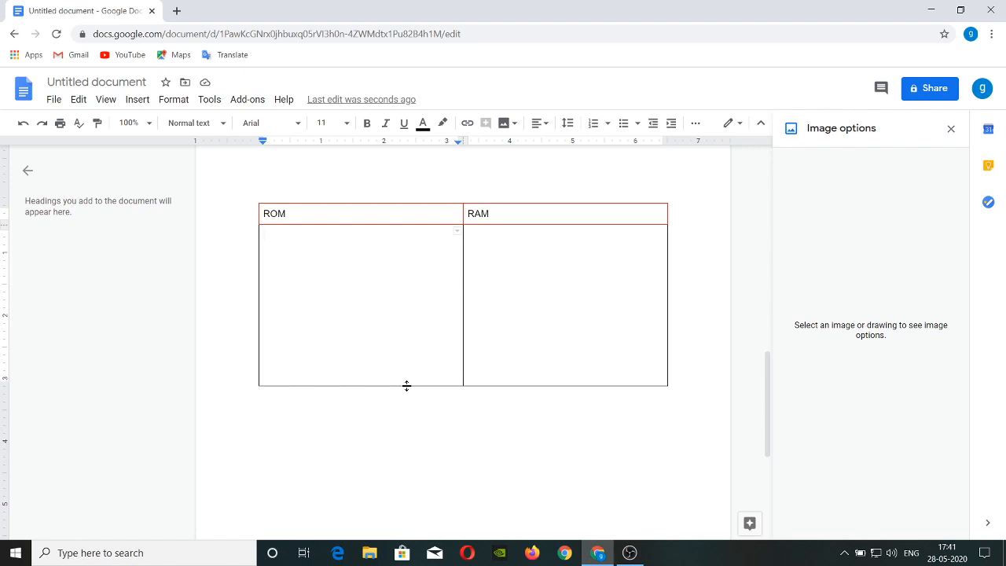
left_click_drag(406, 385, 408, 428)
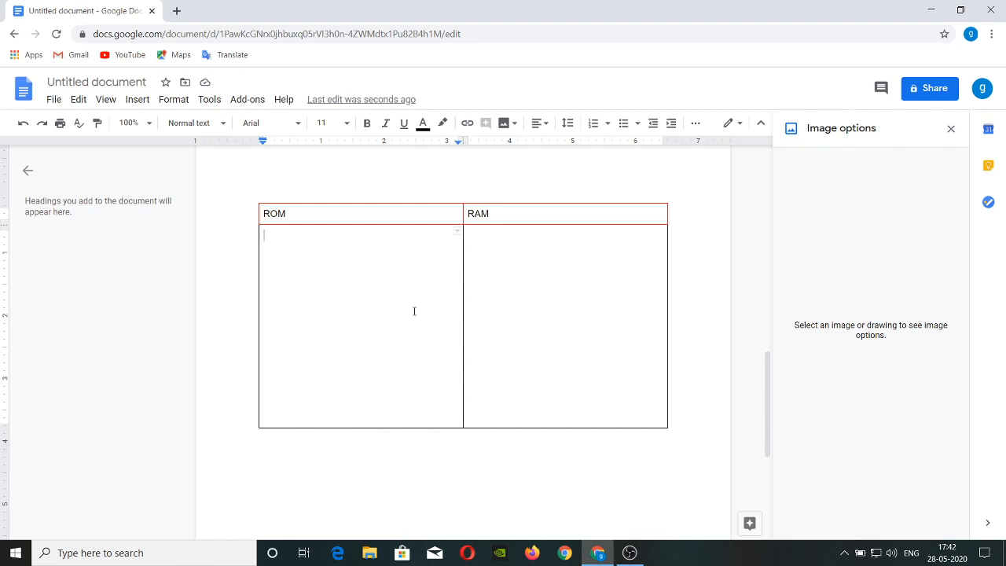
type("1.")
Step: Insert a page break below the table to start a new page
scroll(337, 319, "down", 4)
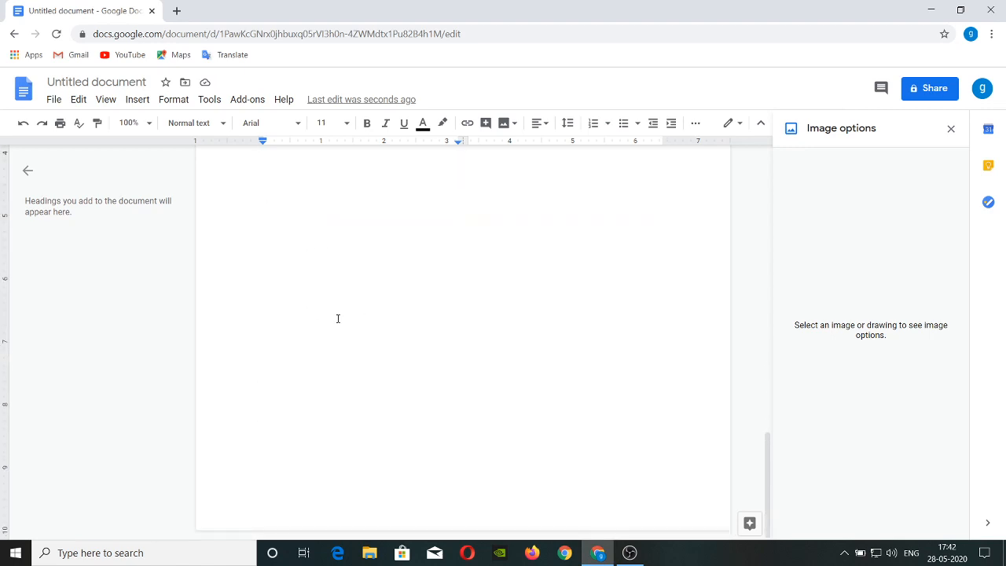
left_click(138, 100)
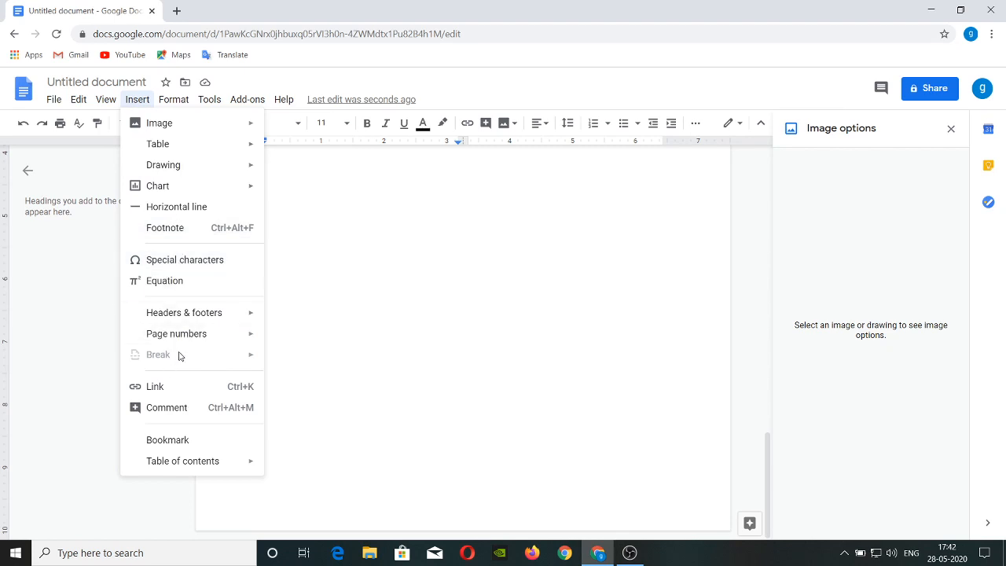
left_click(354, 364)
key("ctrl+Return")
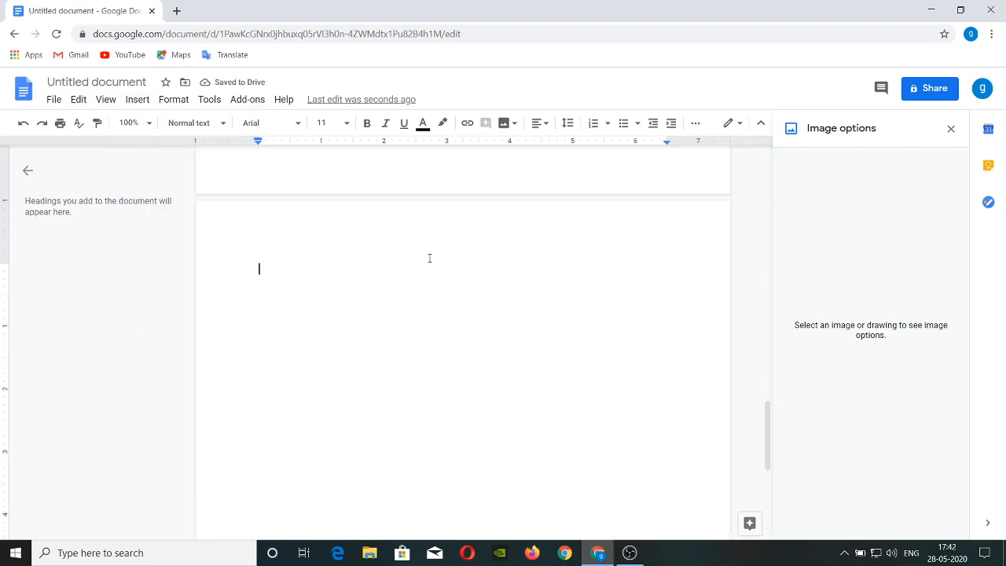
Step: Start a new drawing on the new blank page
left_click(137, 100)
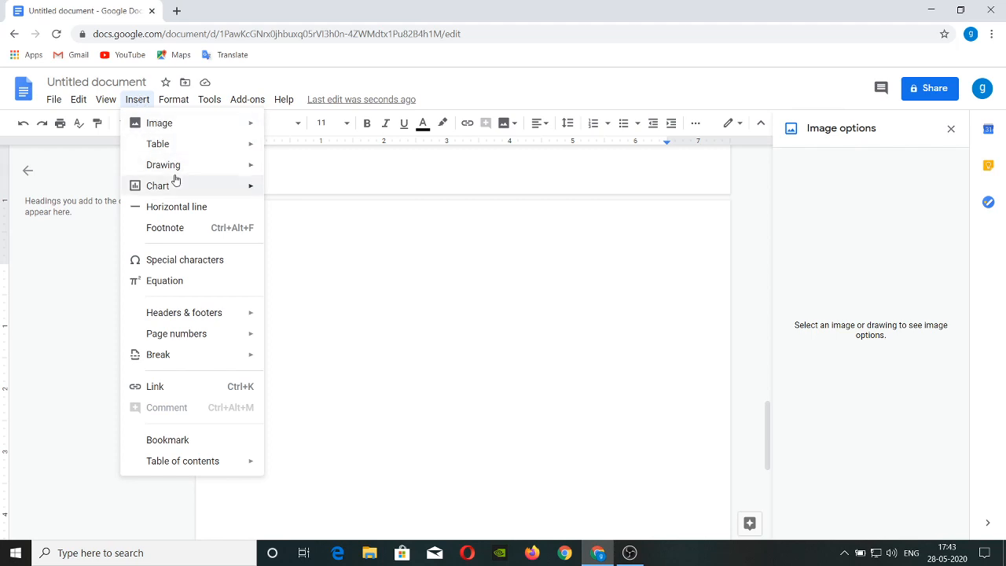
mouse_move(180, 170)
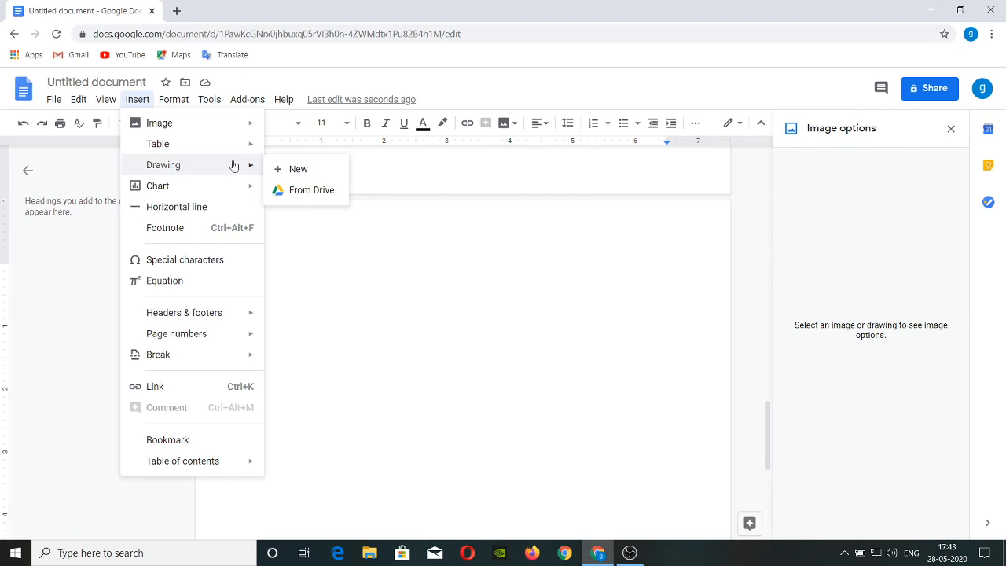
left_click(305, 173)
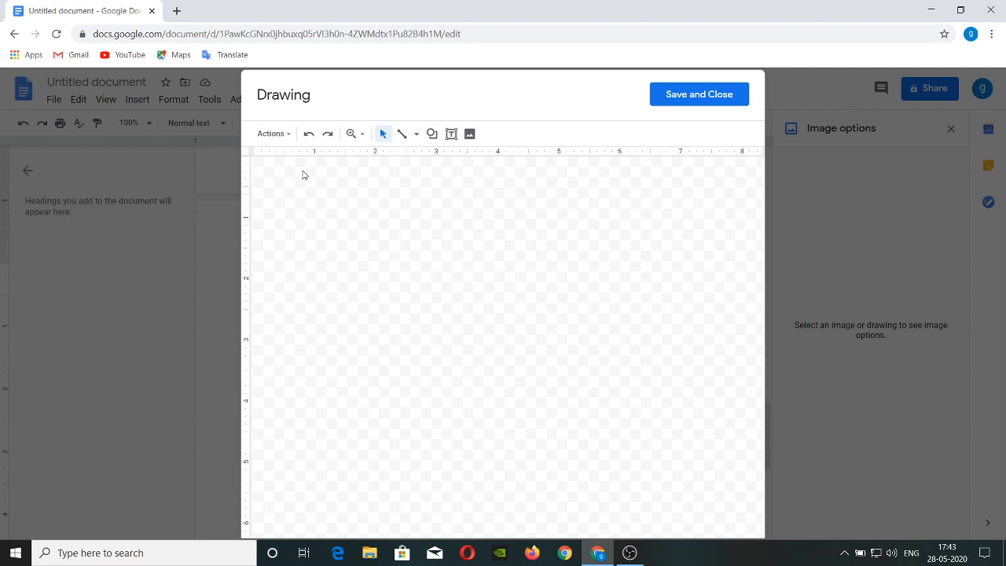
Step: Insert a line-art elephant image from the image search into the drawing and move it about 0.8 in to the right
left_click(473, 138)
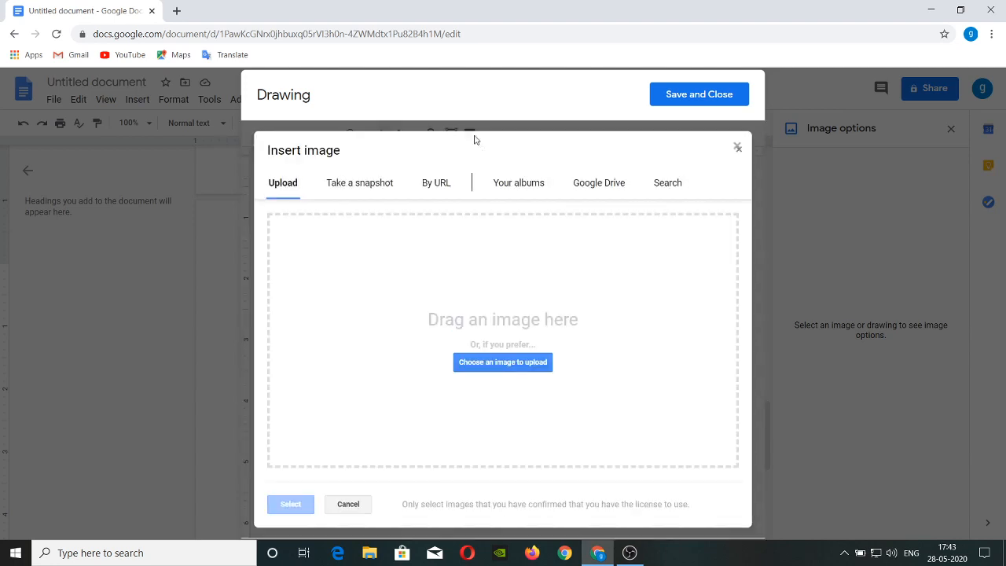
left_click(372, 190)
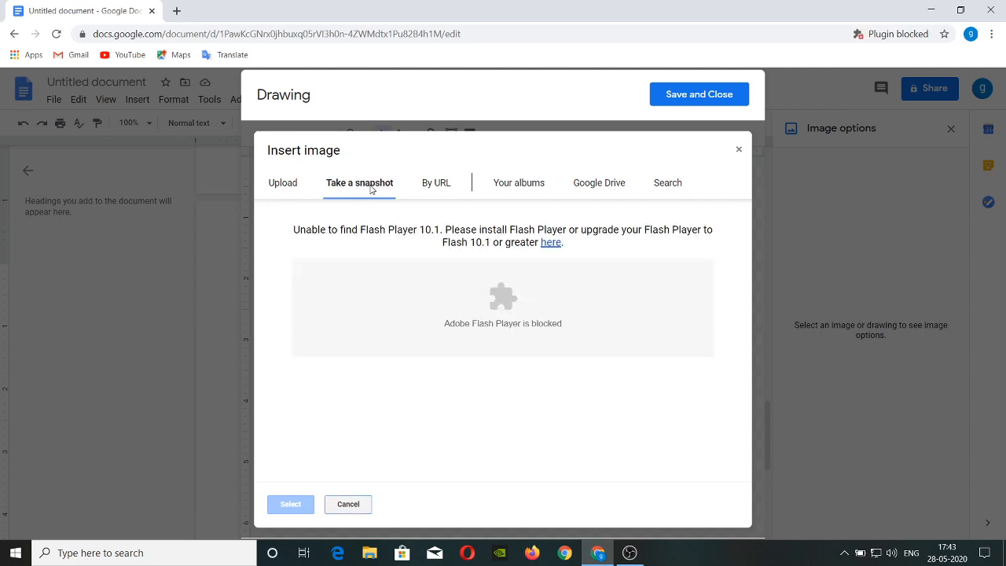
left_click(446, 183)
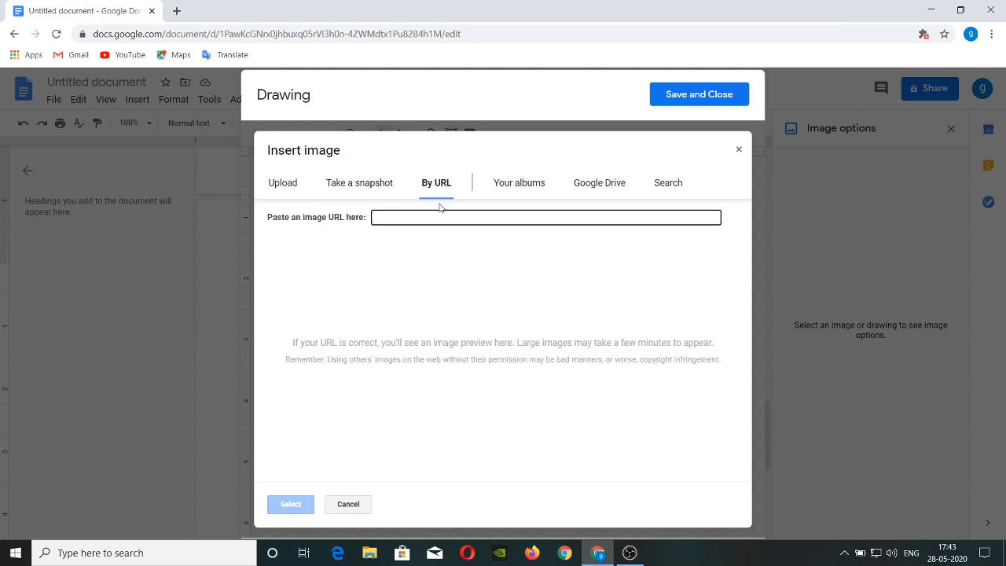
left_click(516, 189)
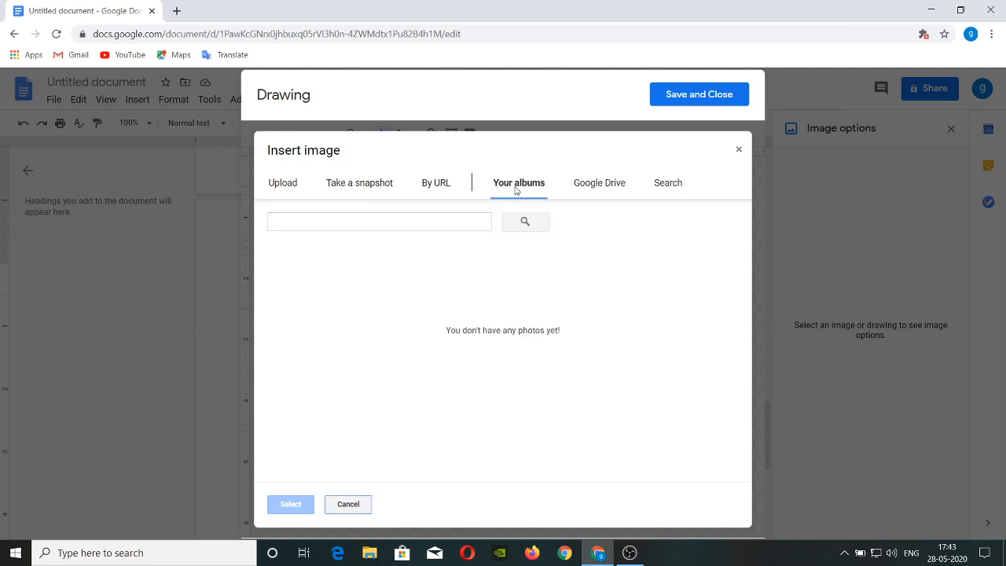
left_click(601, 187)
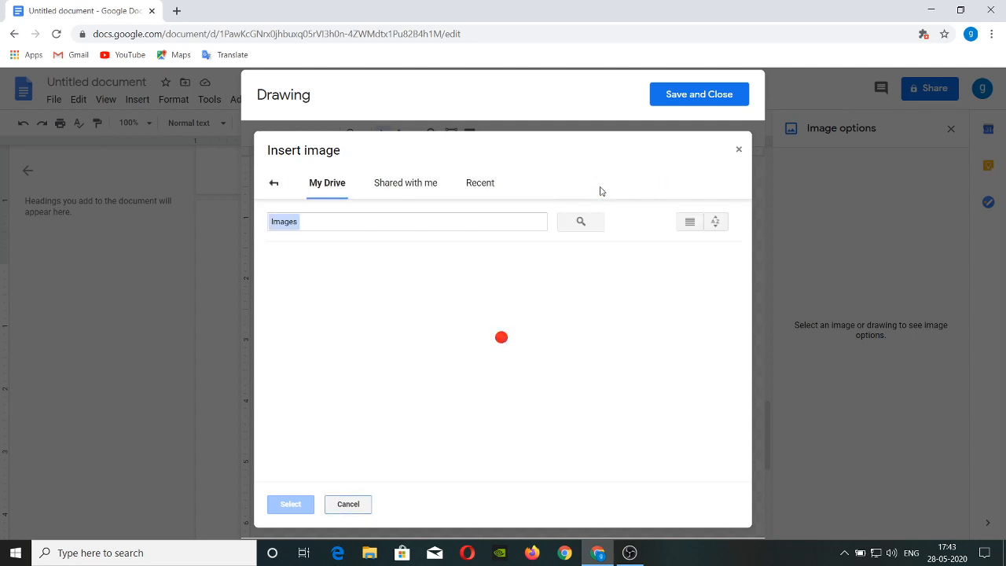
left_click(274, 183)
left_click(667, 182)
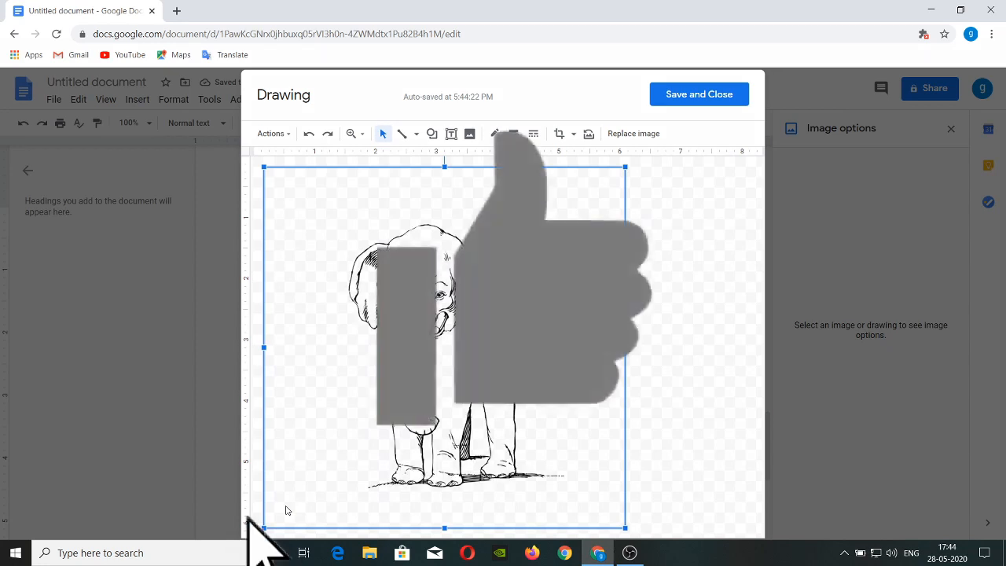
left_click_drag(392, 376, 442, 386)
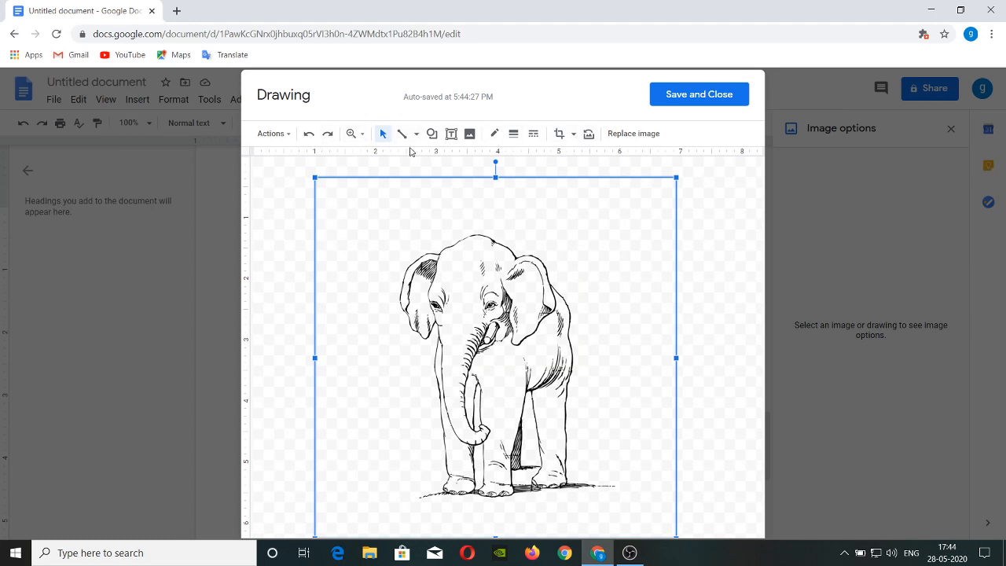
Step: Draw an arrow about 1 in long from the top of the elephant's head, pointing up and to the left
left_click(416, 134)
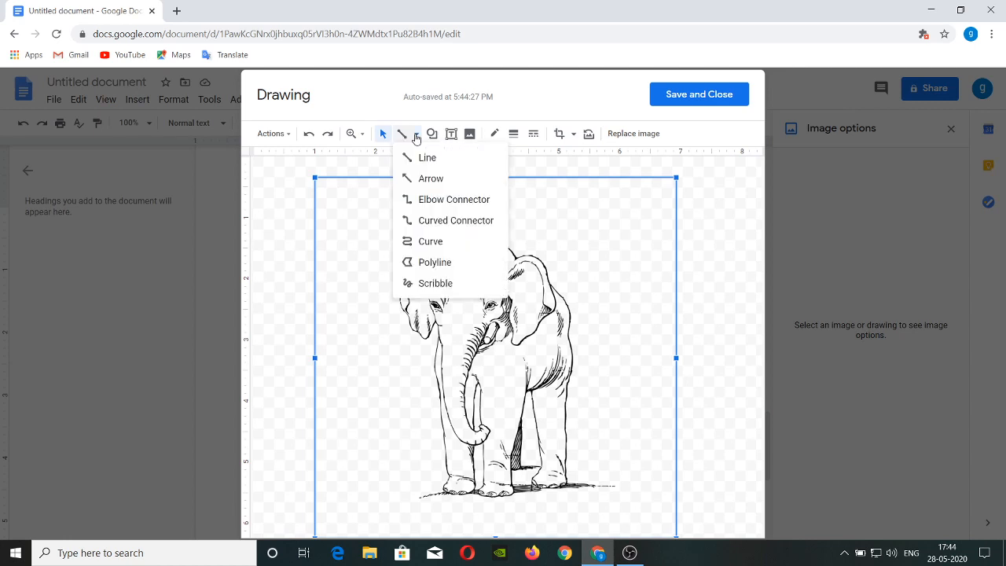
left_click(421, 179)
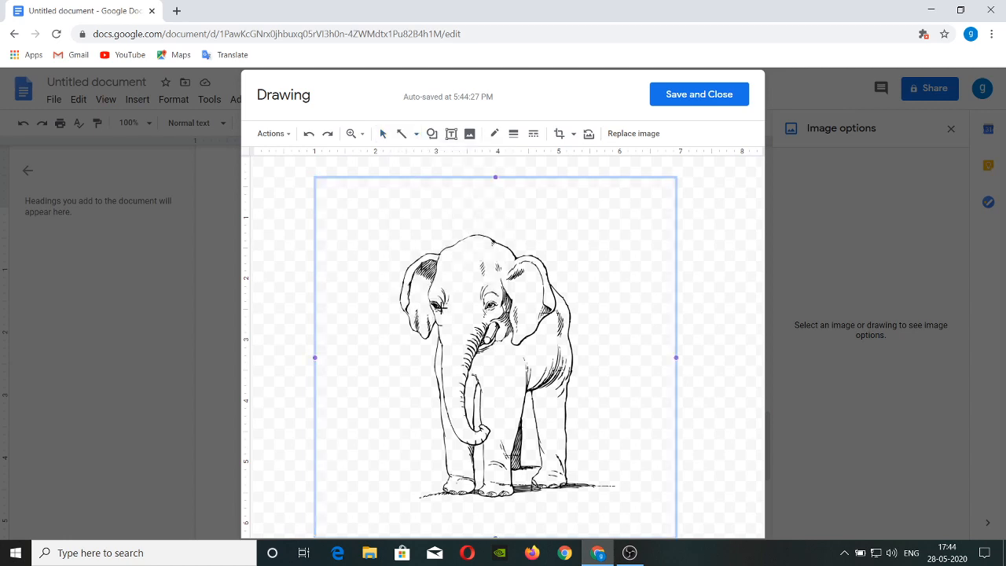
mouse_move(455, 251)
left_mouse_down()
mouse_move(409, 246)
mouse_move(399, 229)
left_mouse_up()
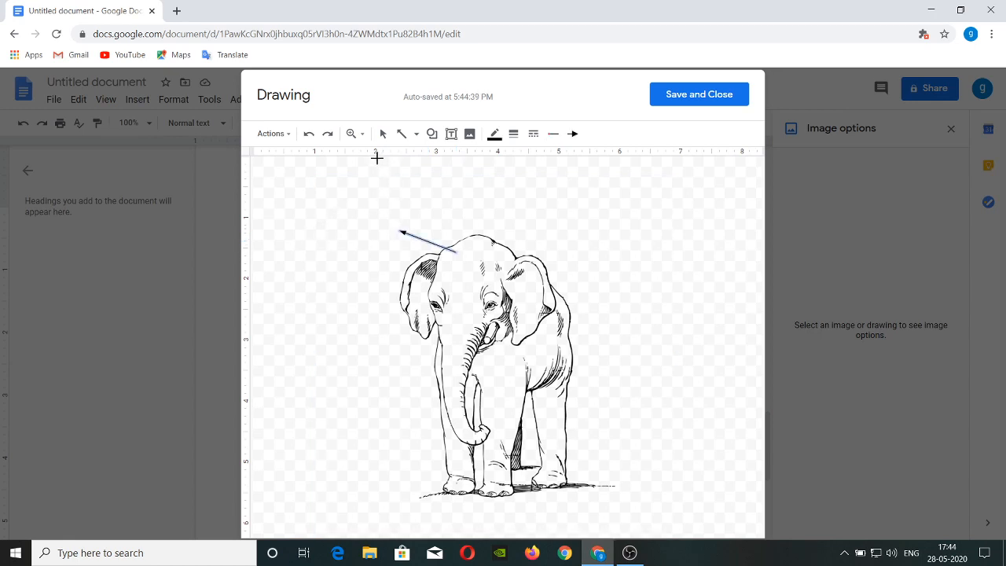
Step: Label the arrow's tip with a text box reading HEAD, and save the drawing into the document
left_click(453, 134)
left_click_drag(345, 214, 401, 226)
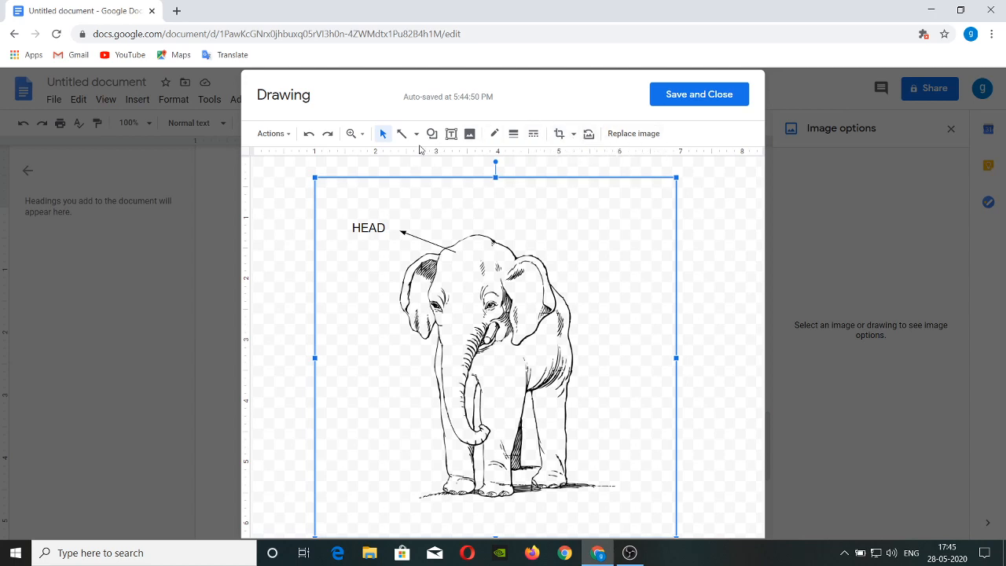
left_click(684, 100)
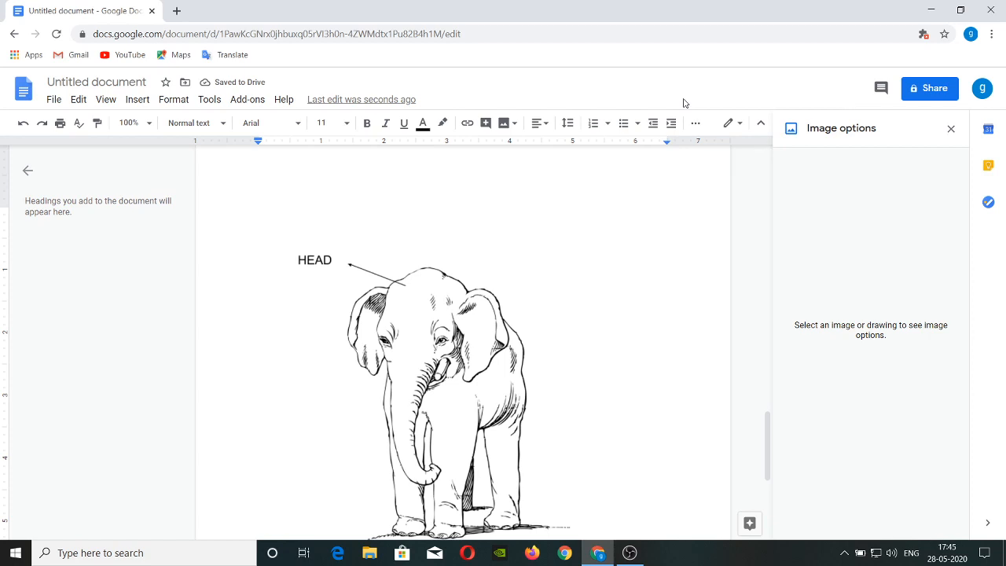
Step: Stretch the elephant drawing slightly wider, to about 6 in across
scroll(492, 288, "down", 4)
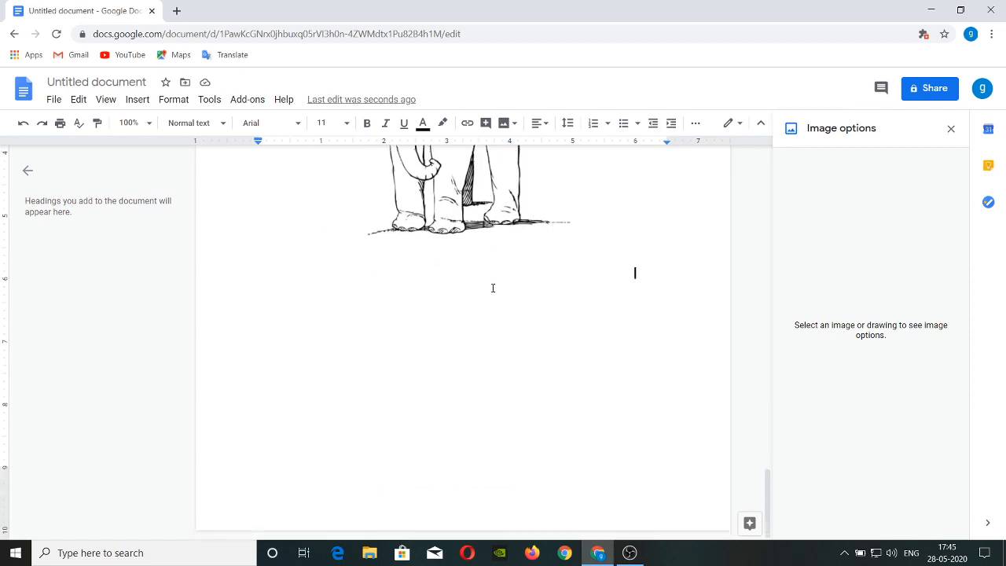
scroll(493, 288, "up", 3)
left_click(443, 312)
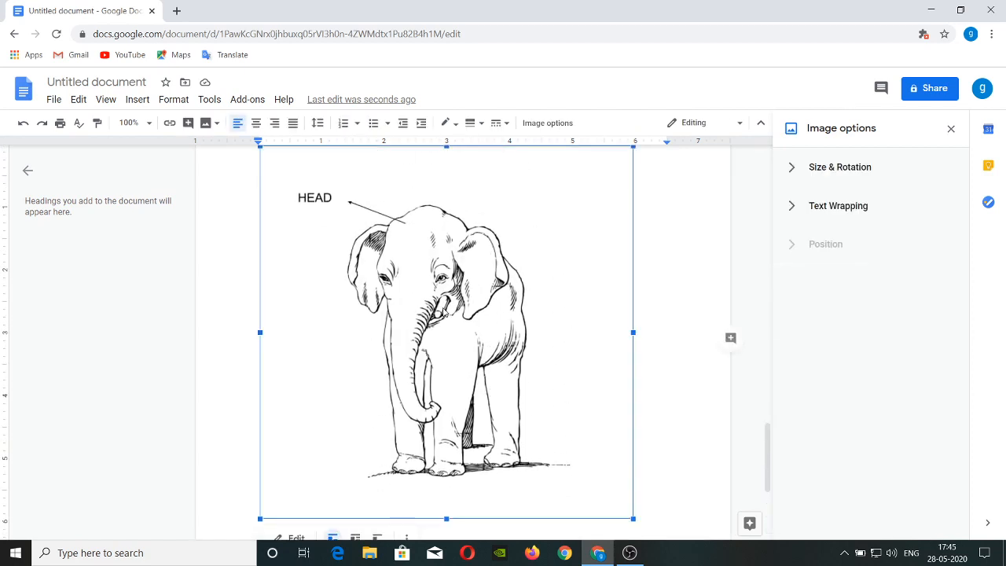
left_click_drag(632, 333, 639, 333)
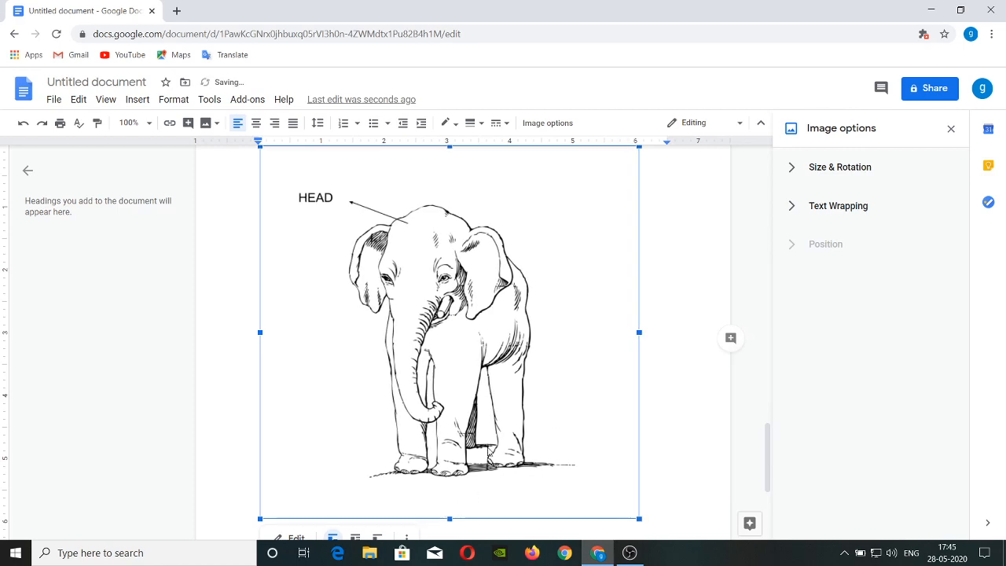
Step: Add a rounded rectangle about 3.5 in wide under the elephant's feet in the drawing, and save the drawing back into the document
scroll(487, 449, "down", 20)
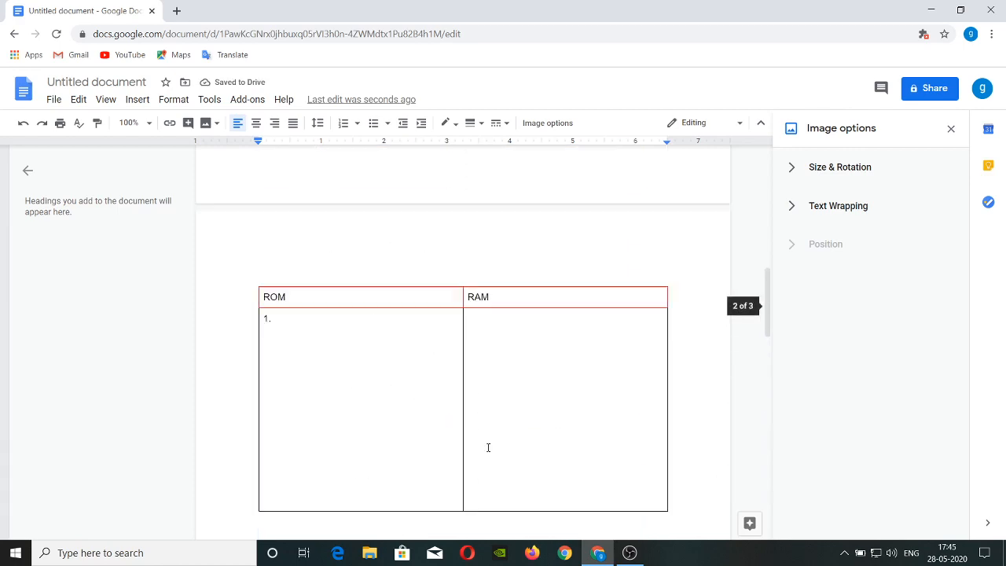
scroll(488, 450, "down", 3)
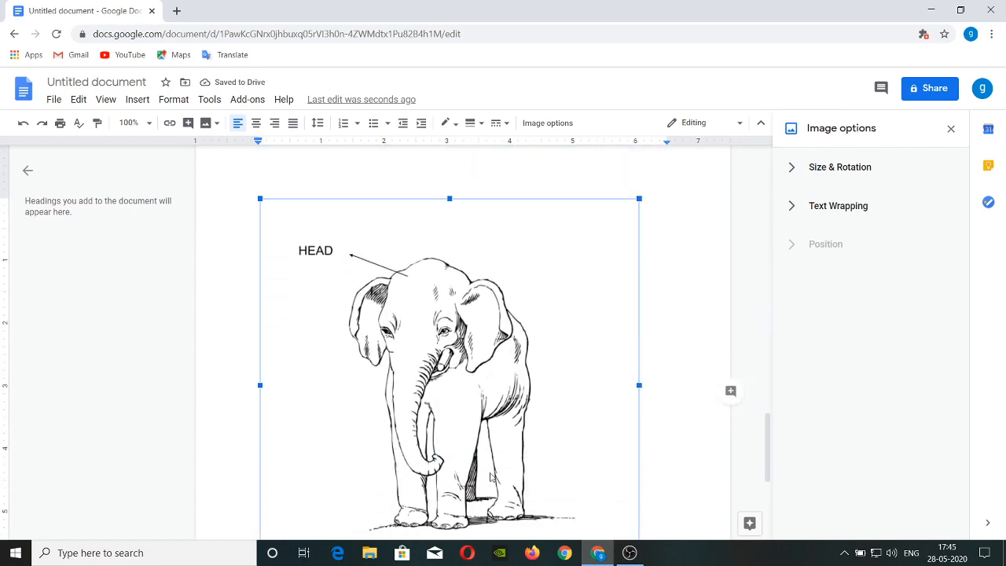
double_click(510, 432)
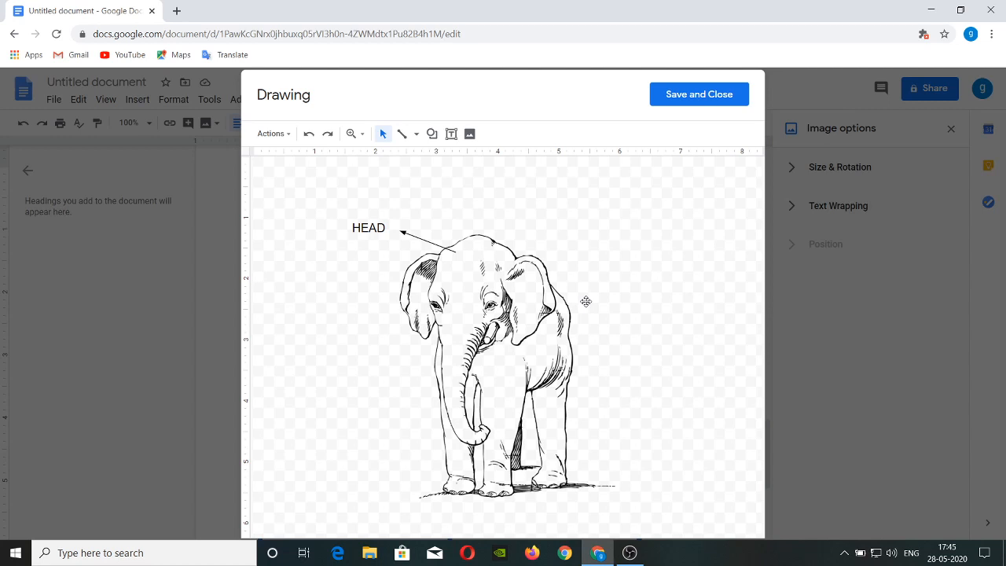
left_click(432, 135)
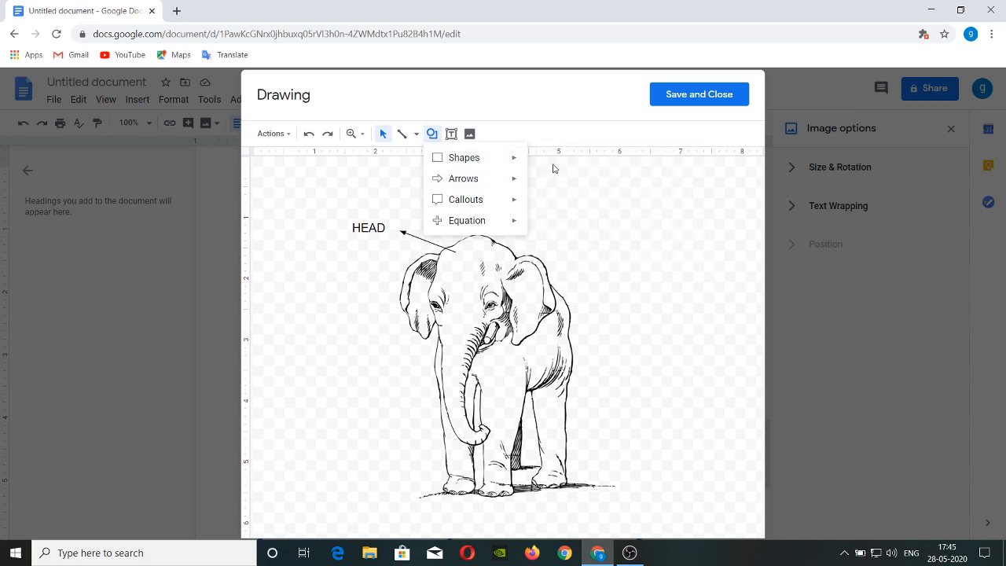
mouse_move(515, 158)
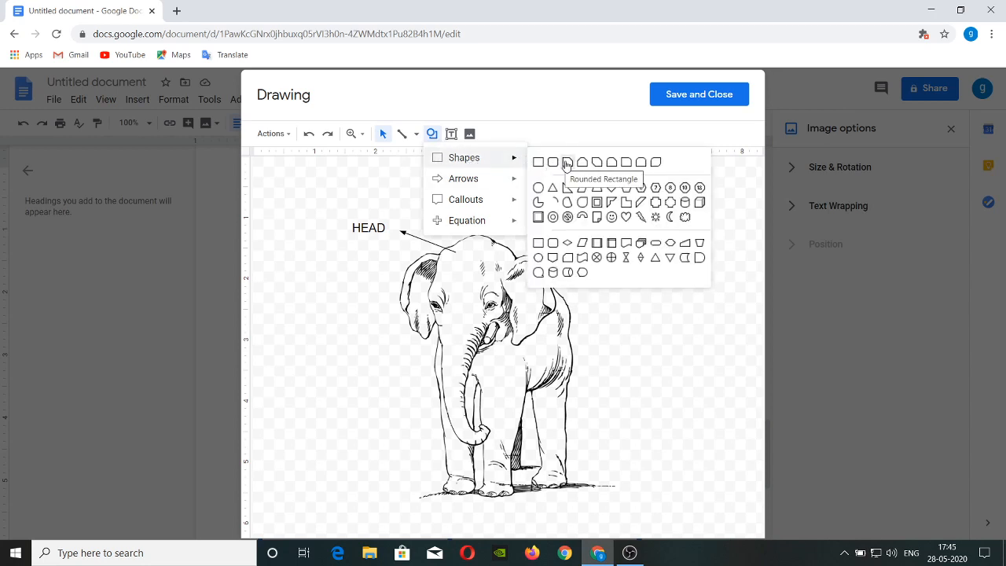
left_click(553, 163)
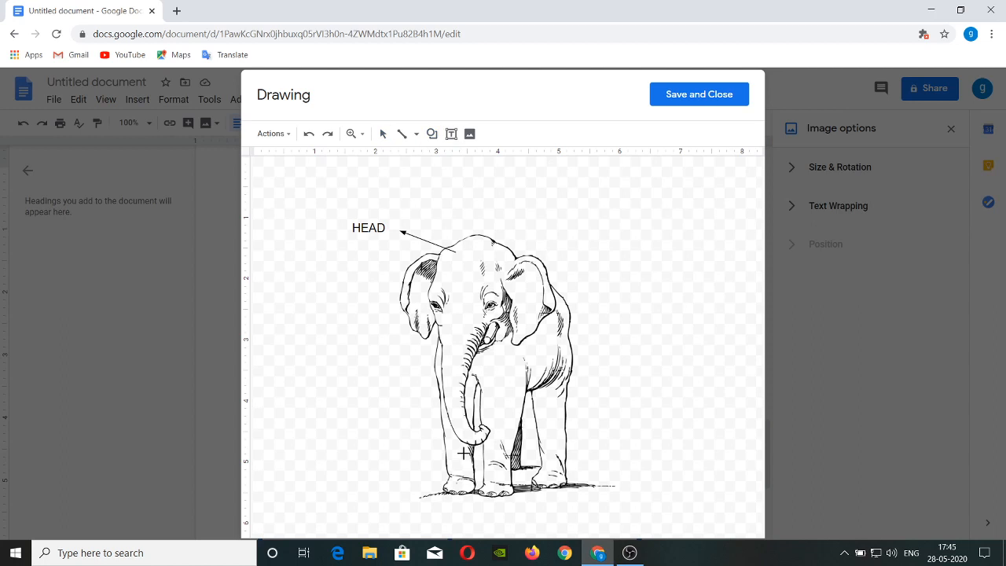
left_click_drag(408, 493, 619, 536)
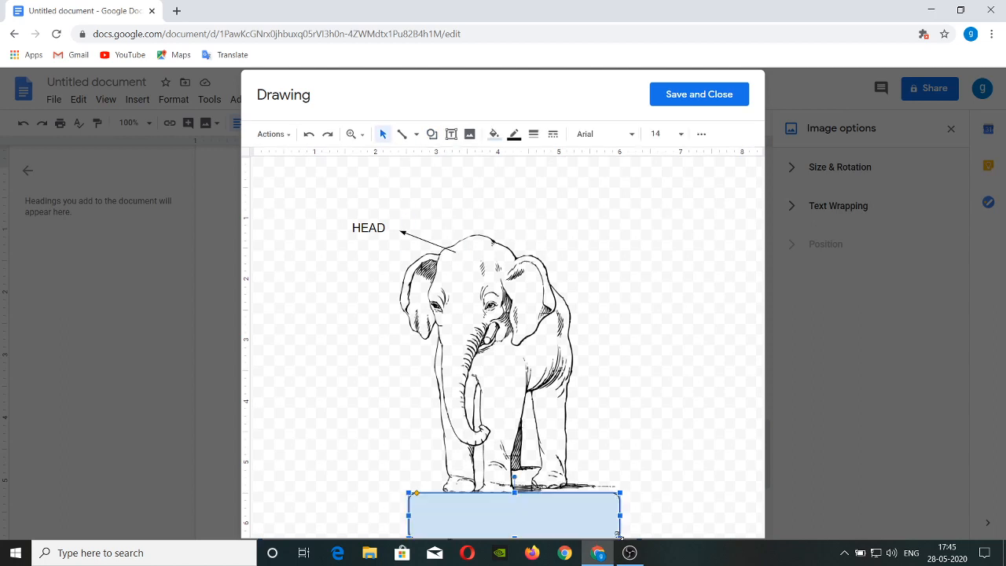
left_click(699, 94)
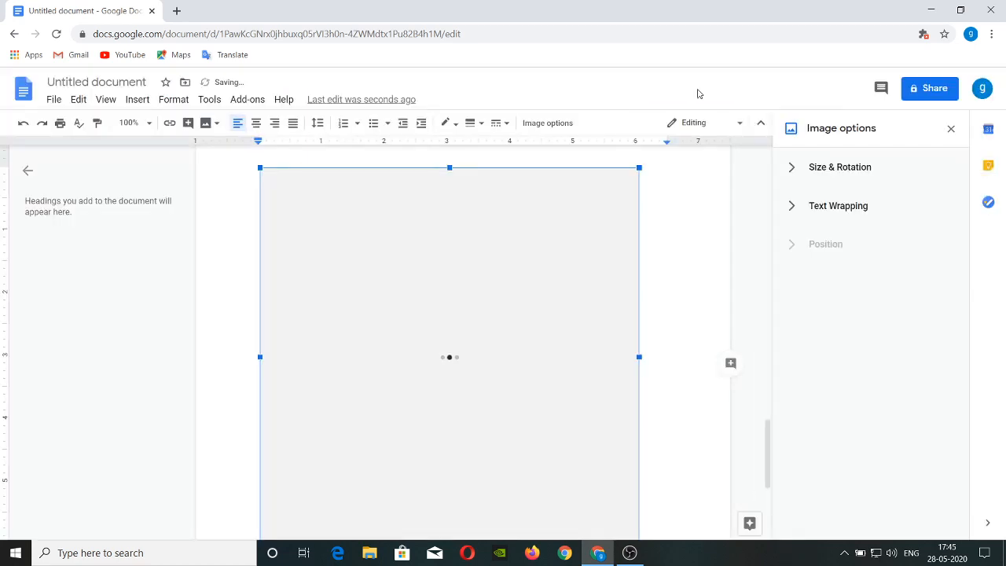
Step: Set the elephant drawing to wrap text and move it about 2 in to the right
scroll(586, 262, "down", 3)
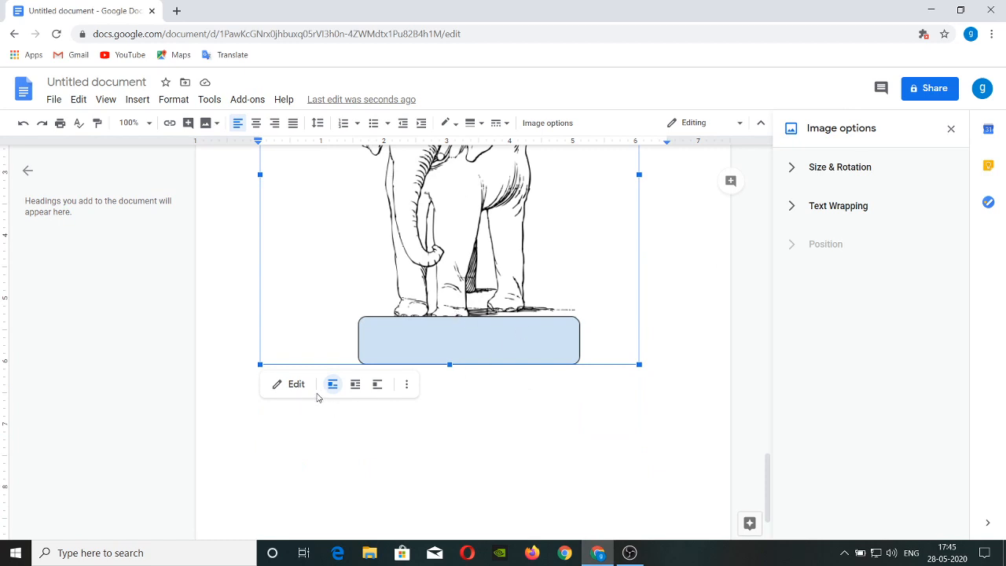
left_click(357, 384)
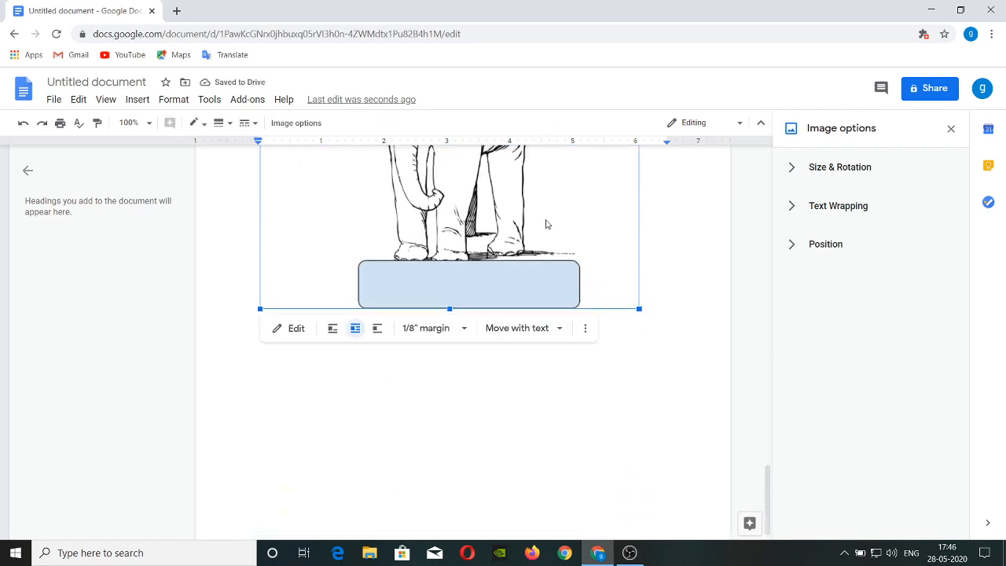
scroll(547, 225, "up", 3)
left_click_drag(547, 231, 649, 234)
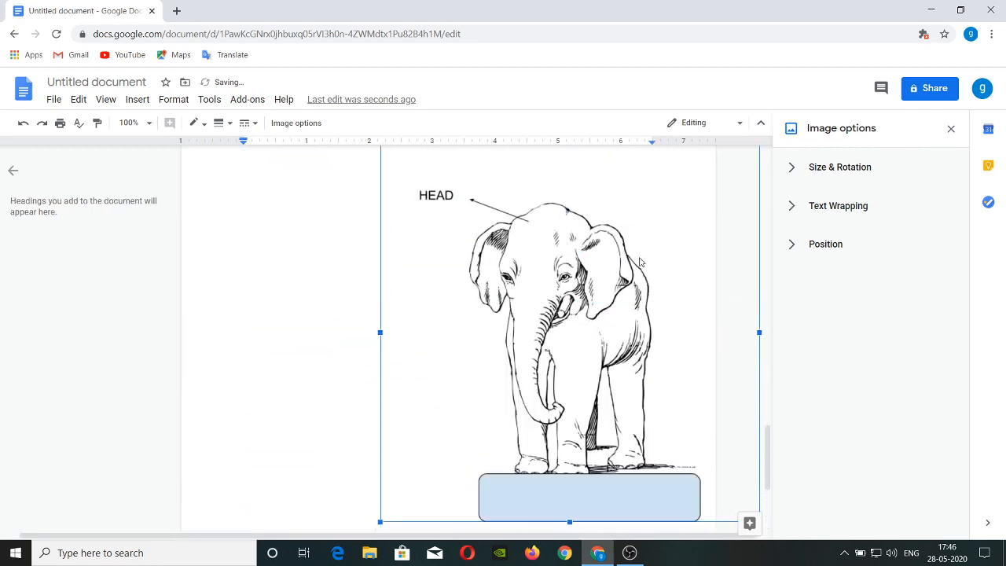
scroll(640, 262, "down", 3)
scroll(640, 262, "up", 6)
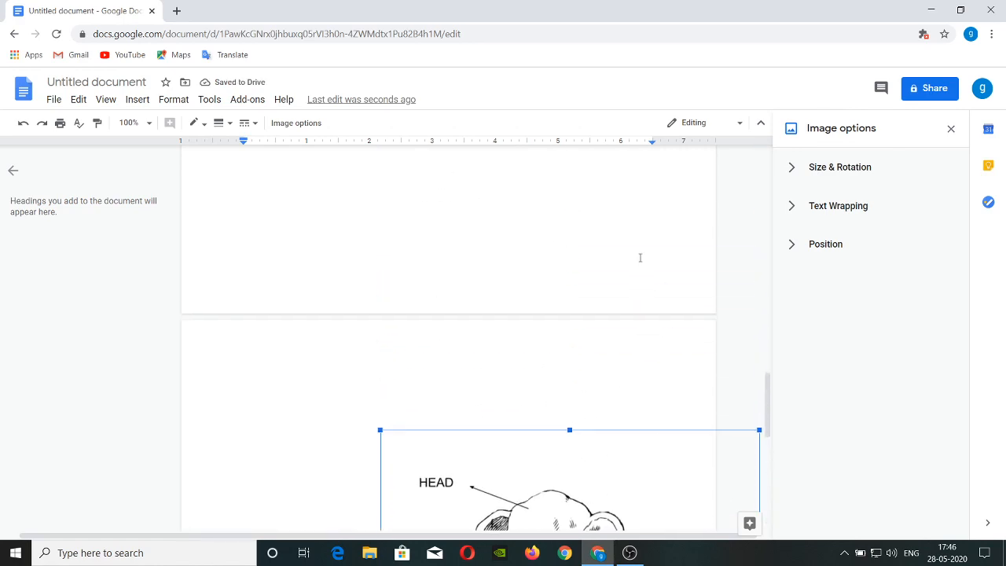
scroll(641, 261, "down", 6)
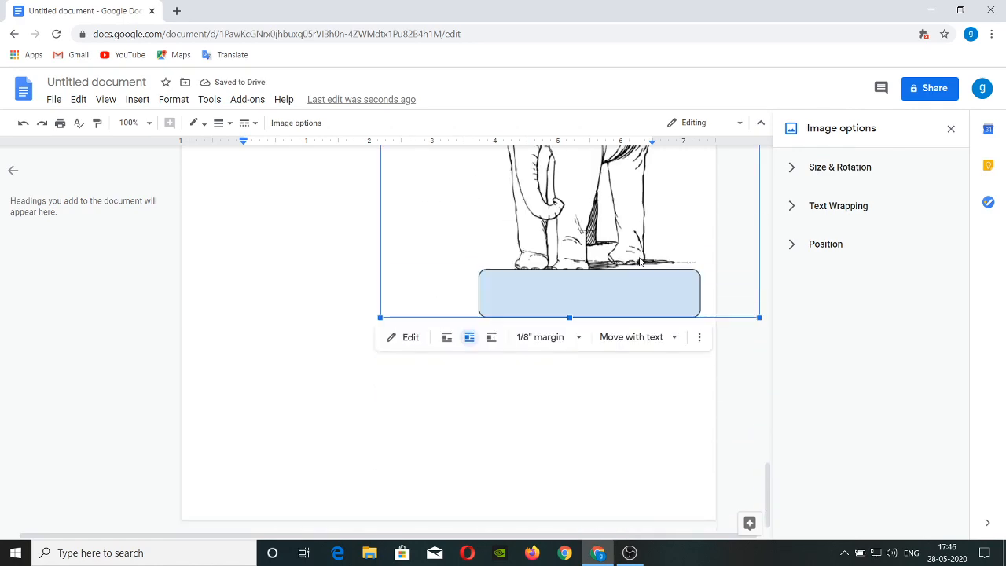
Step: Insert a pie chart on the page after the elephant drawing
left_click(483, 447)
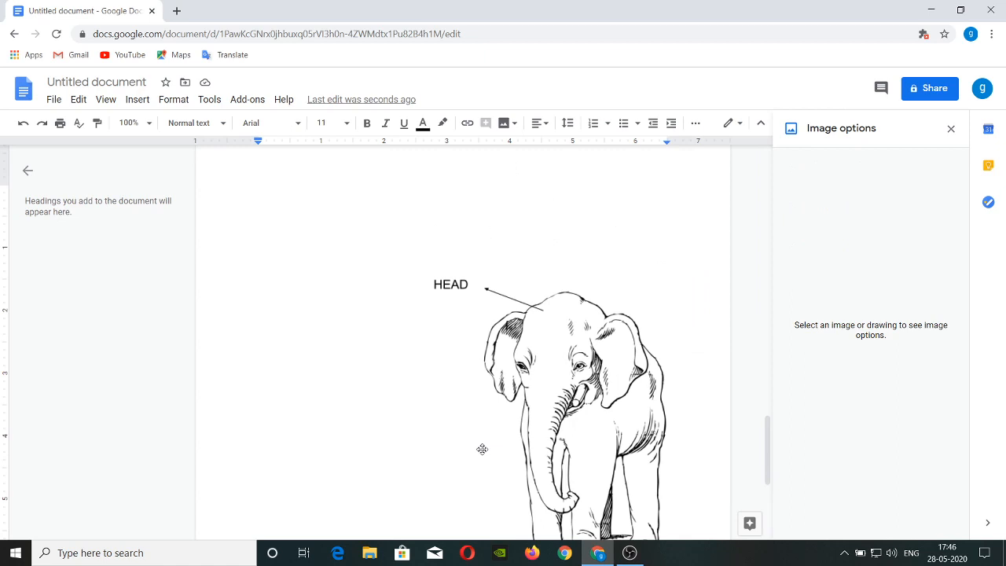
scroll(482, 449, "down", 4)
left_click(483, 448)
left_click(136, 99)
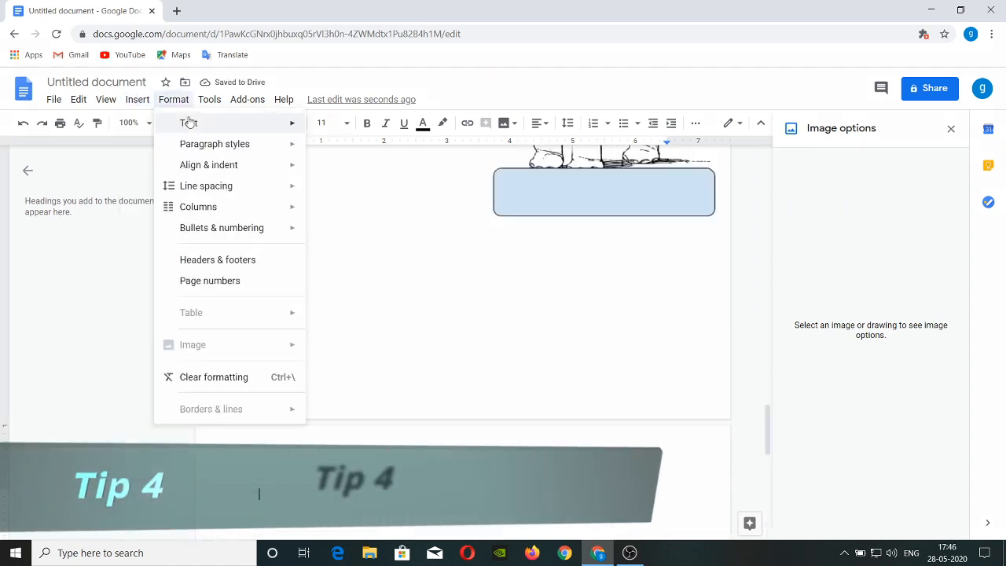
mouse_move(140, 187)
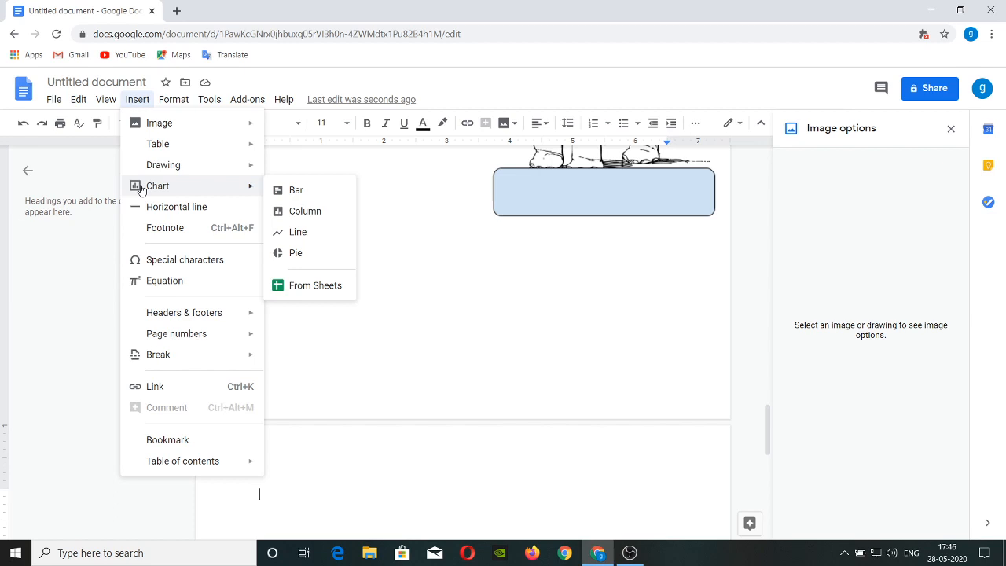
left_click(305, 257)
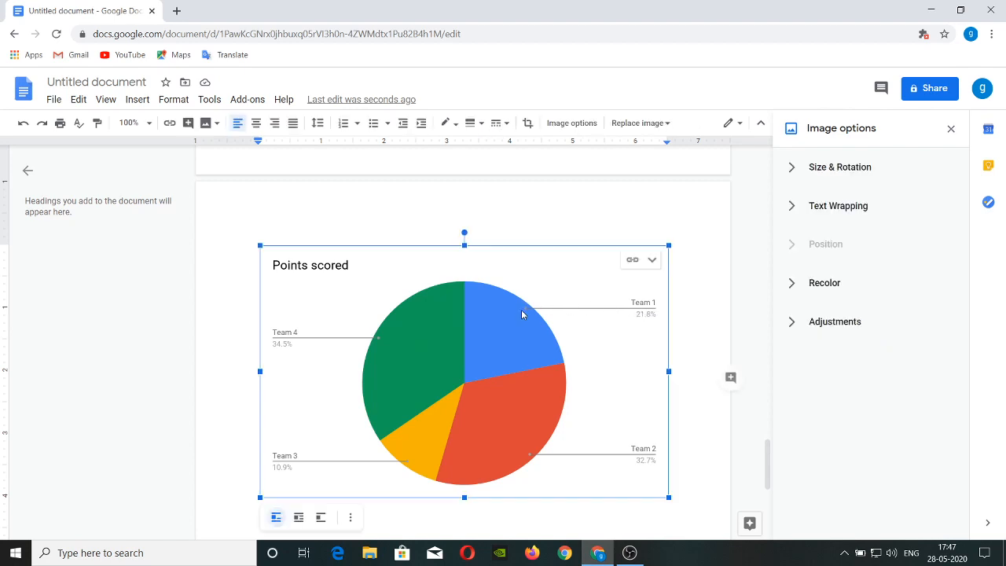
Step: Open the pie chart's linked source spreadsheet to view its data, and return to the document
left_click(653, 261)
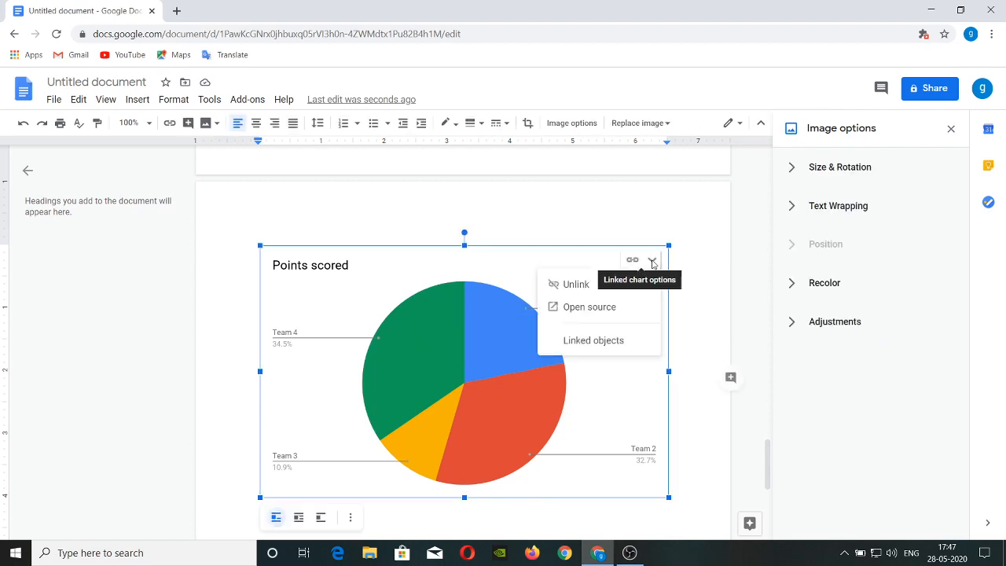
left_click(607, 305)
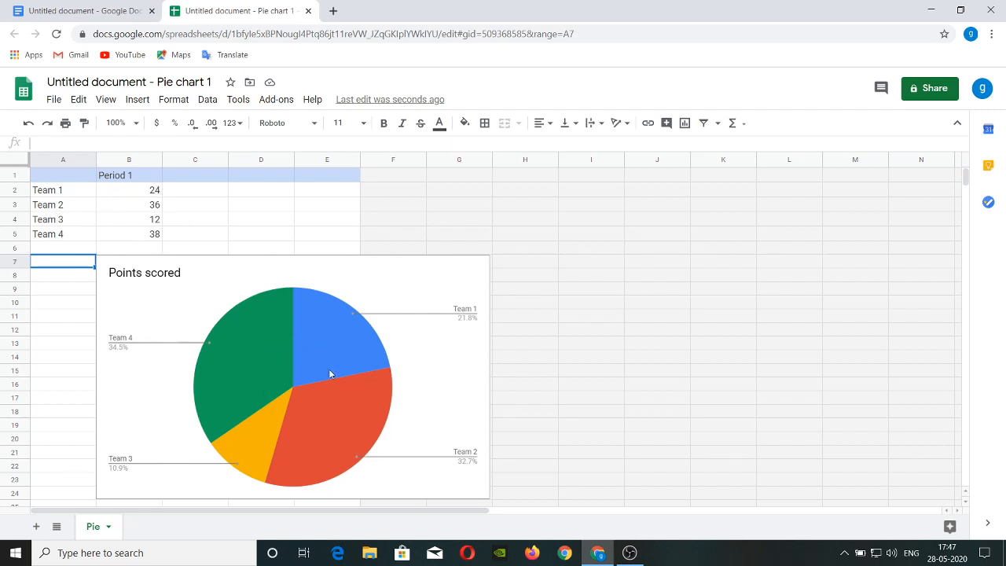
left_click(79, 11)
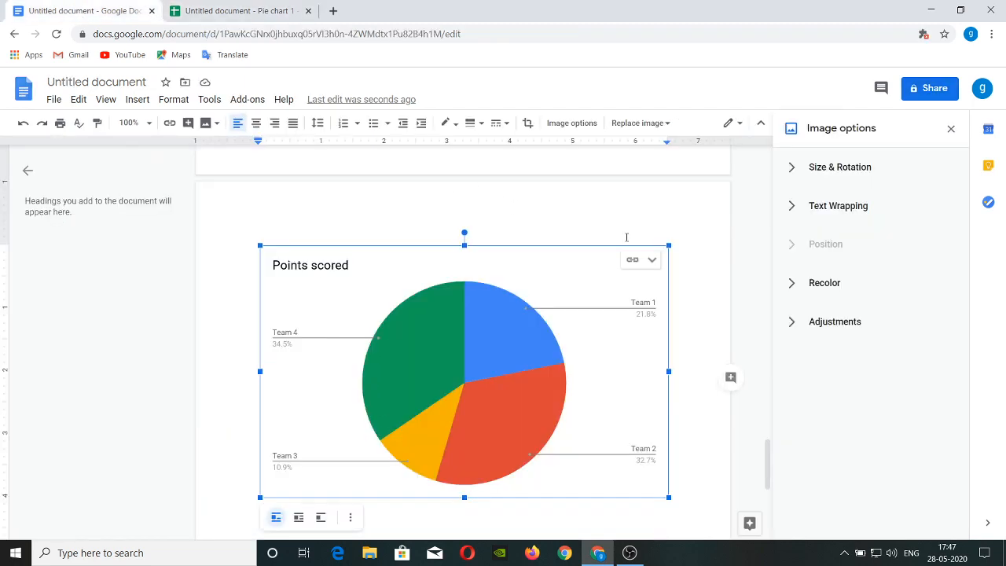
Step: Unlink the pie chart from its source spreadsheet
left_click(634, 260)
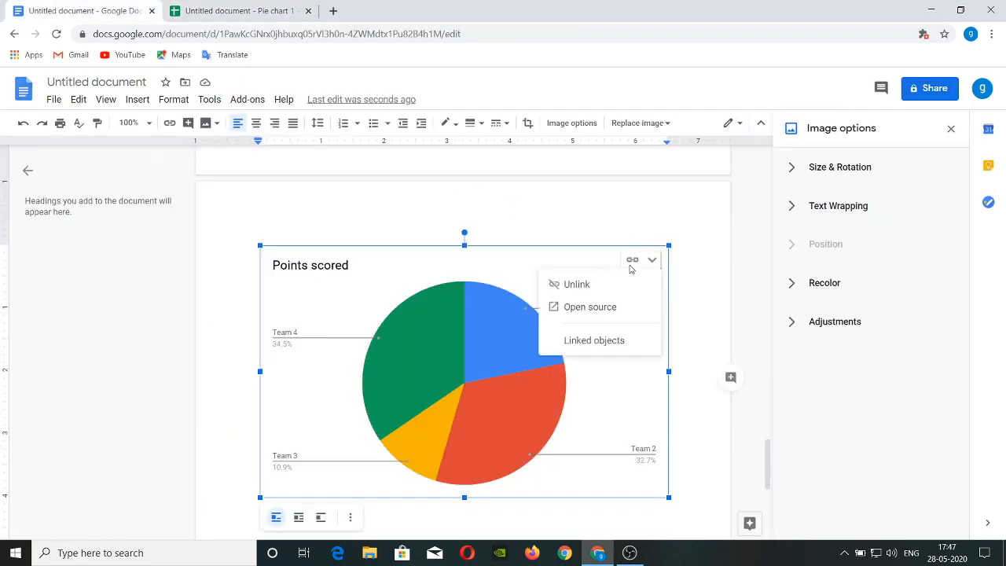
left_click(578, 285)
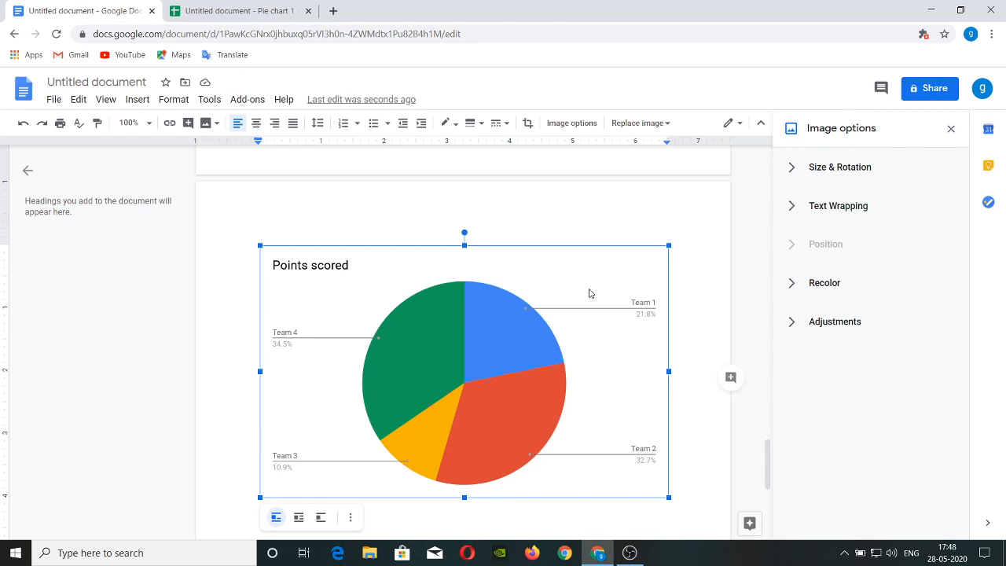
scroll(590, 293, "down", 3)
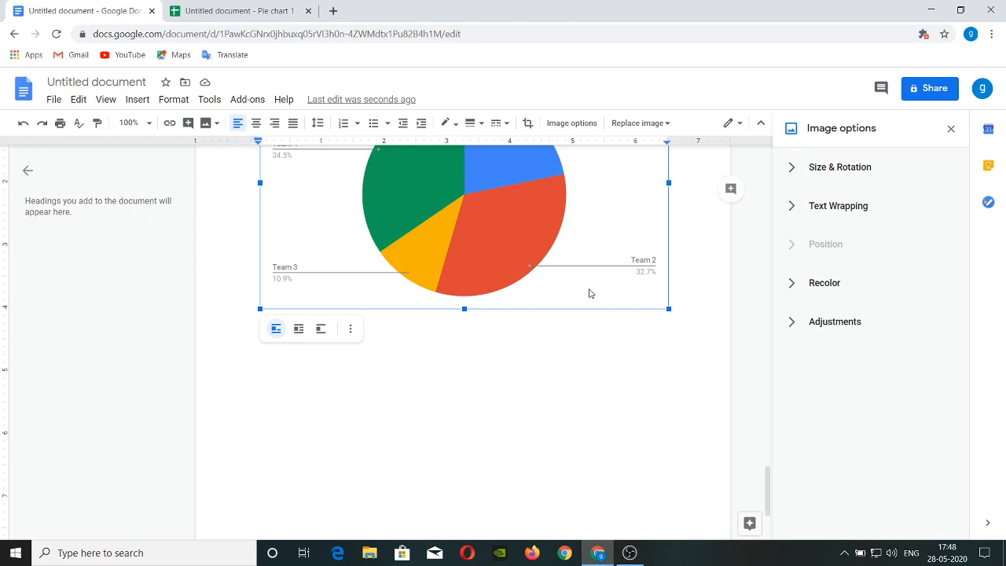
scroll(555, 240, "up", 2)
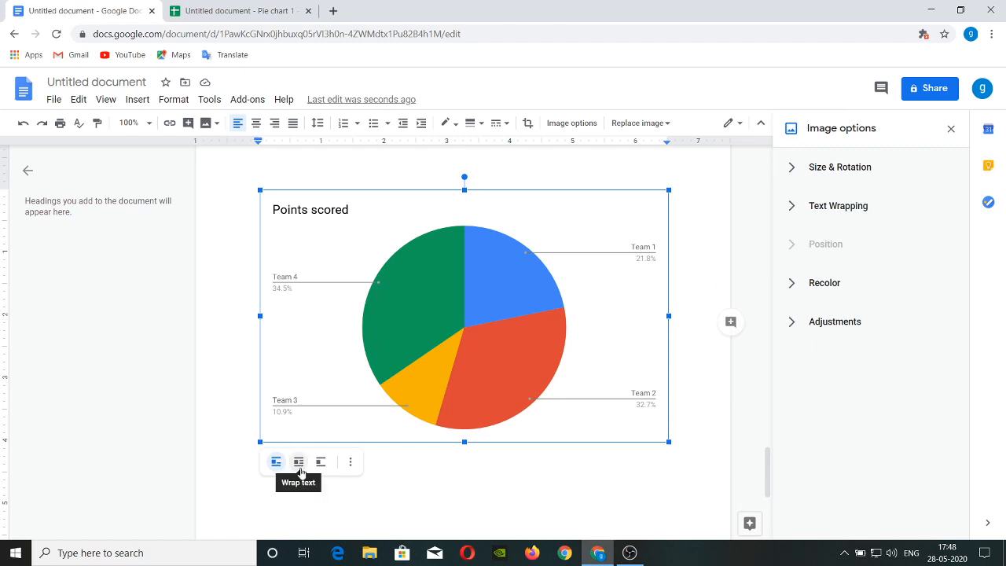
Step: Insert a horizontal line in place of the selected pie chart on the last page
scroll(300, 472, "down", 3)
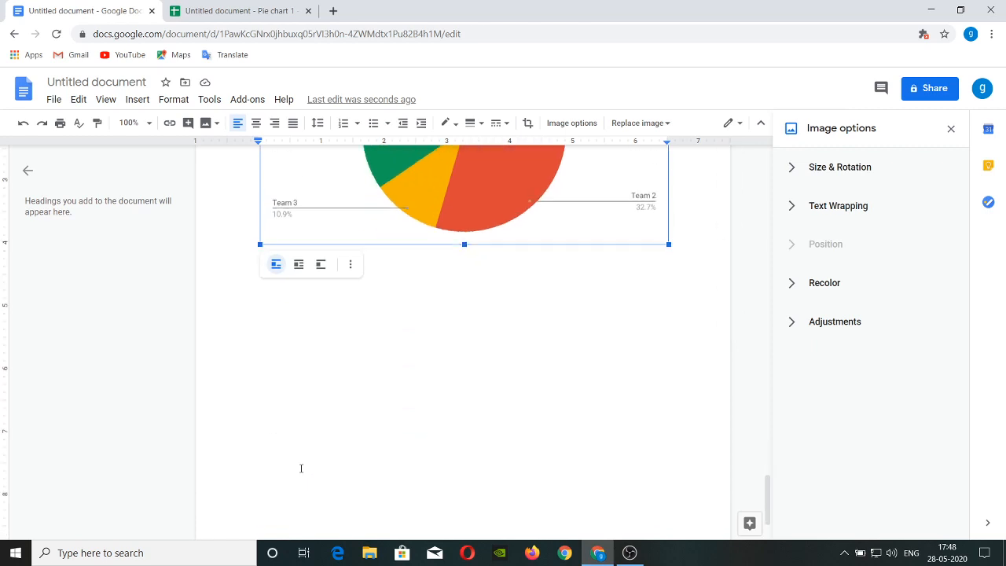
left_click(139, 99)
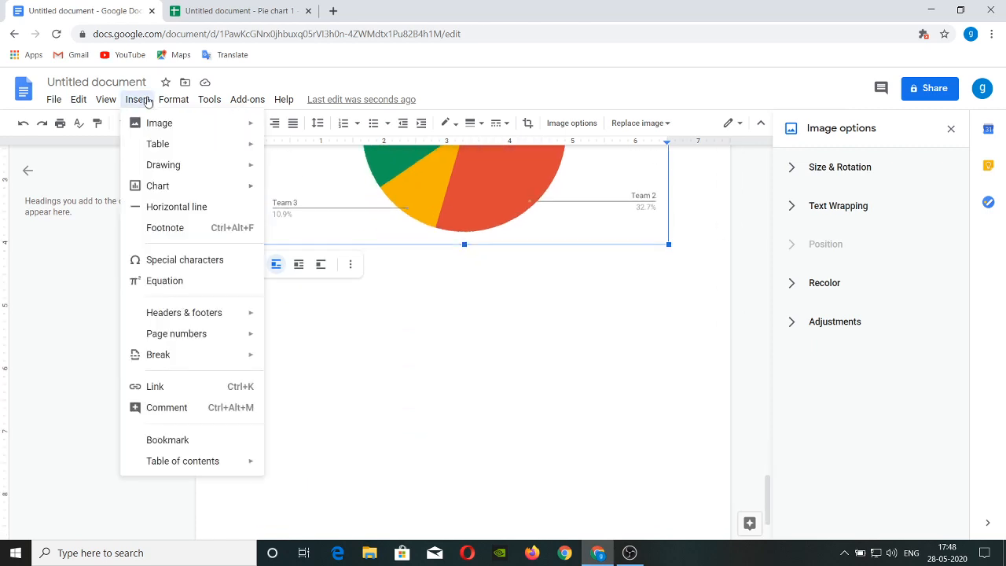
left_click(179, 206)
scroll(374, 200, "up", 3)
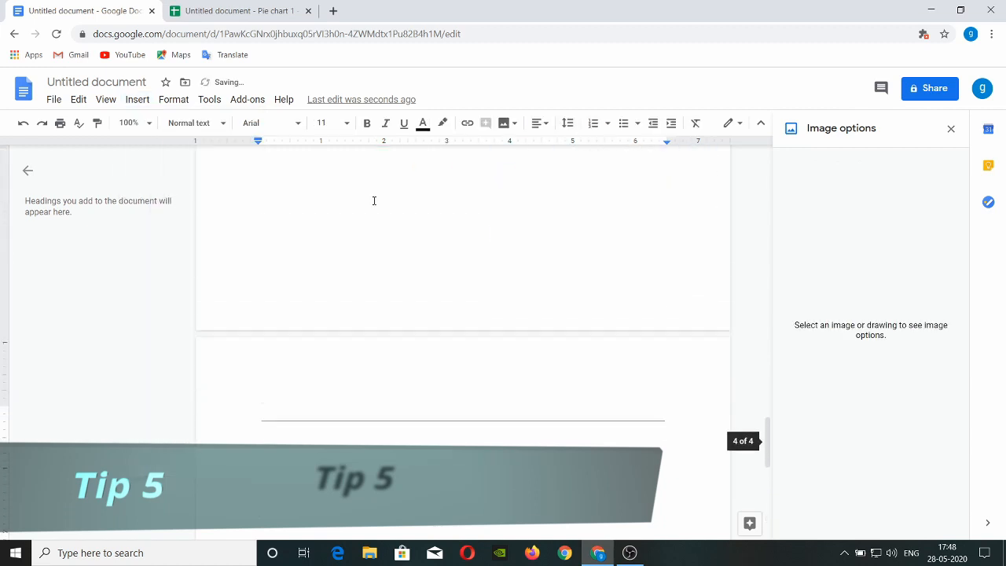
scroll(374, 200, "down", 1)
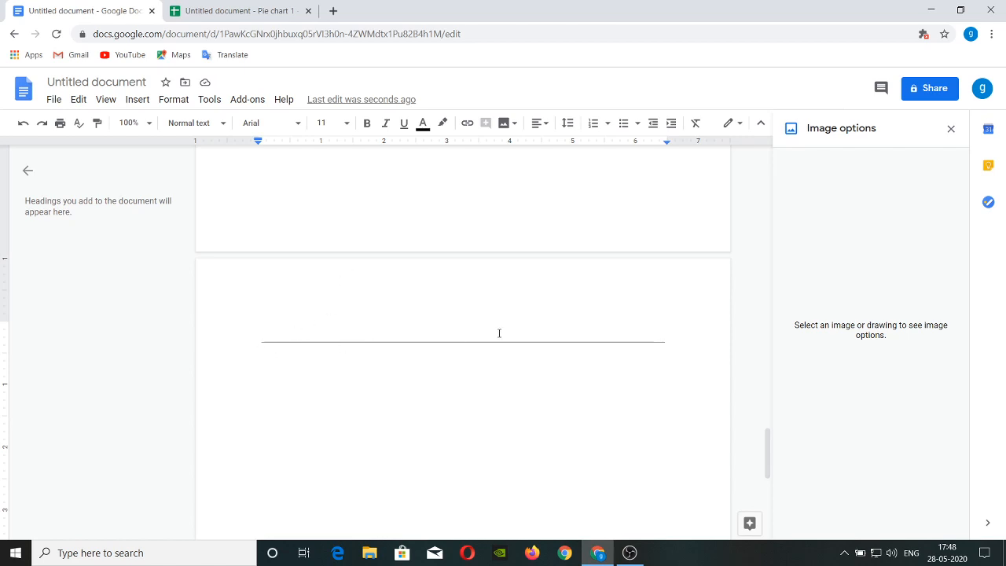
Step: Insert a footnote just below the horizontal line on the last page
scroll(343, 257, "up", 1)
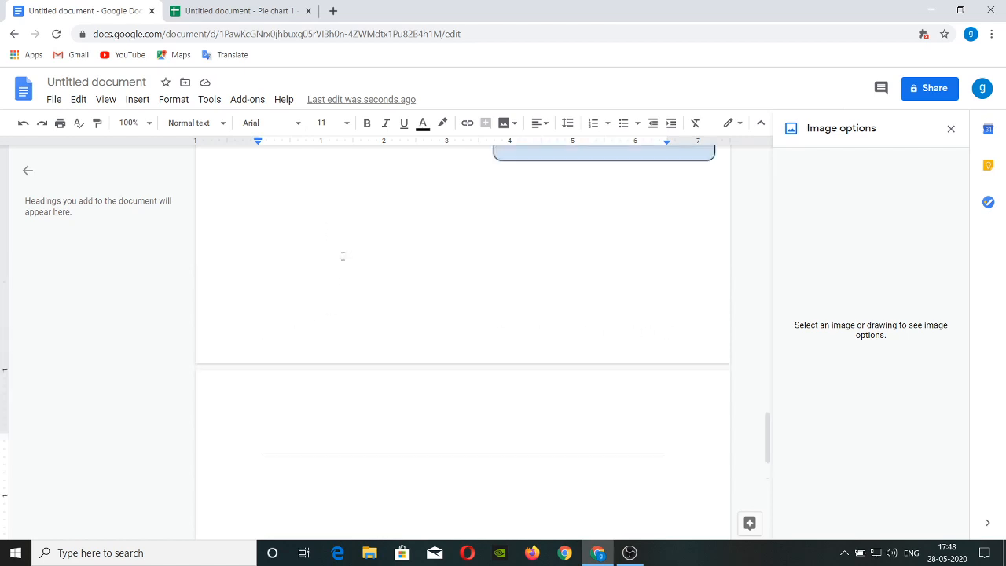
scroll(342, 256, "up", 5)
scroll(342, 256, "down", 10)
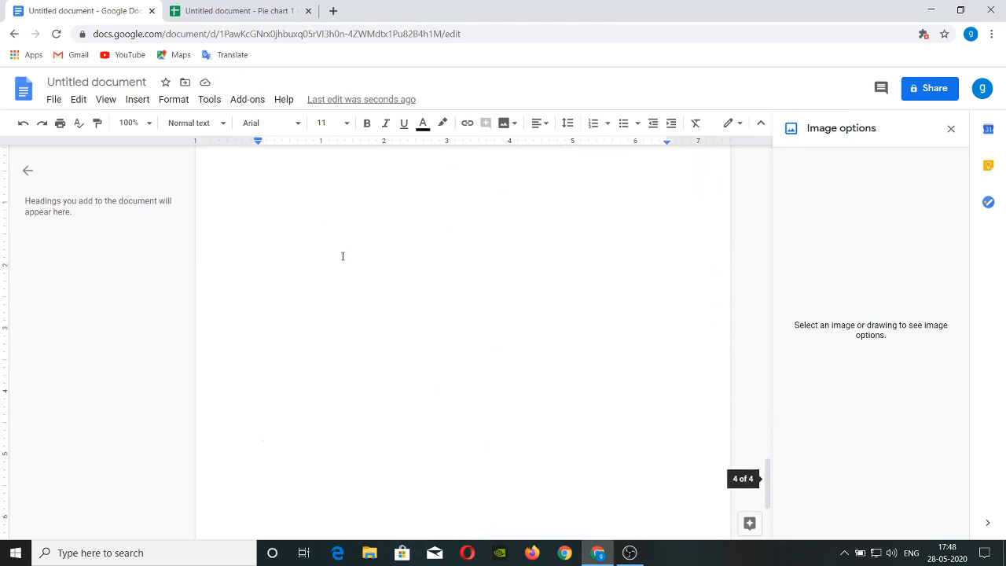
scroll(342, 256, "up", 3)
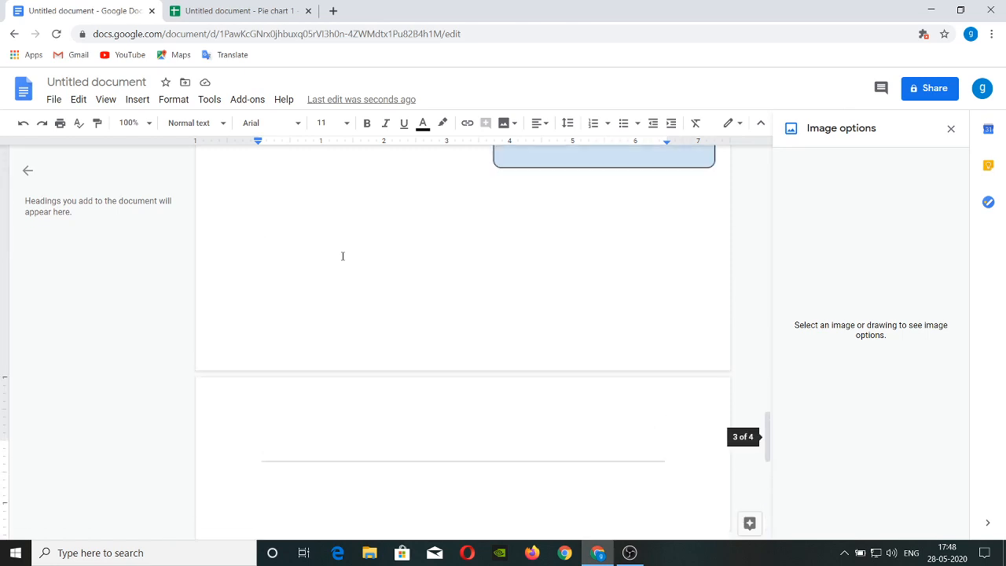
left_click(137, 101)
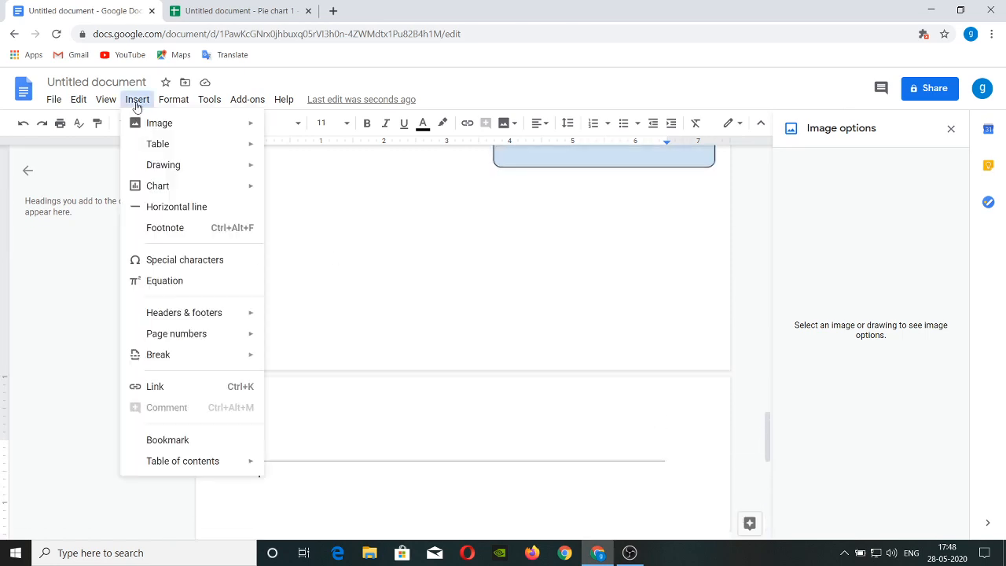
left_click(166, 228)
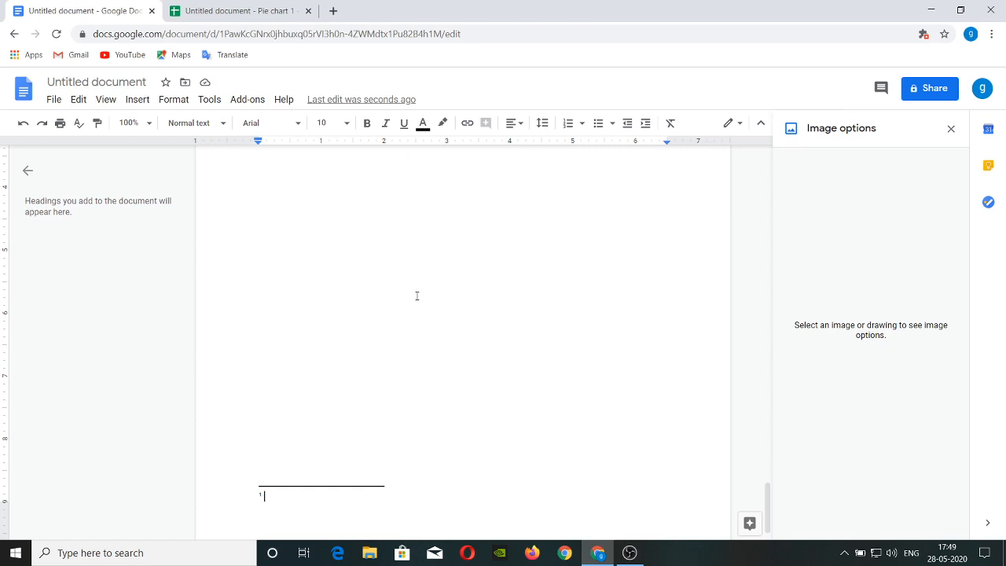
Step: Enter DSFJJSAJFOWELFNSLKJNCJOIJPWEIJPR as the footnote text at the foot of the last page
scroll(417, 296, "up", 4)
scroll(418, 296, "down", 5)
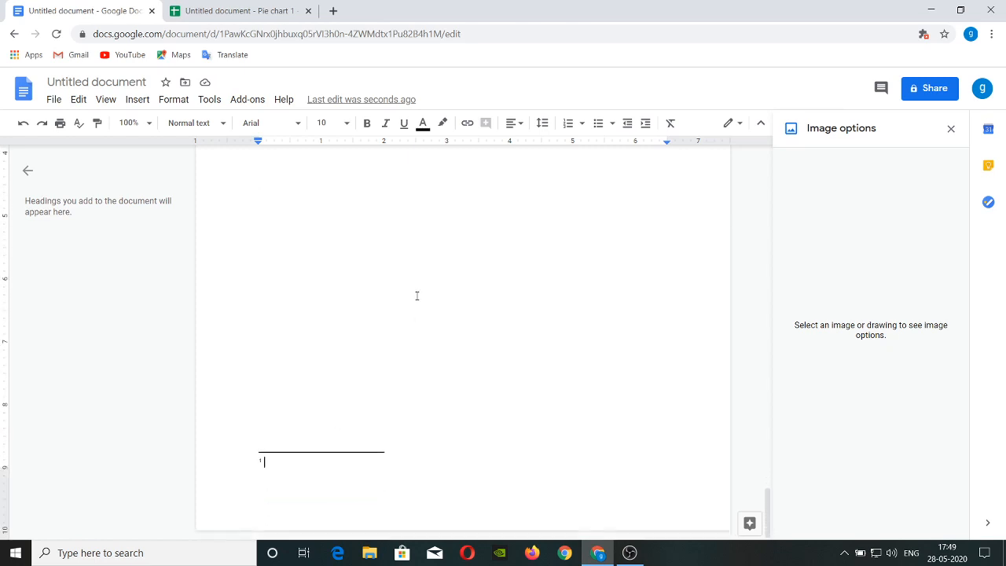
type("DSFJJSAJ")
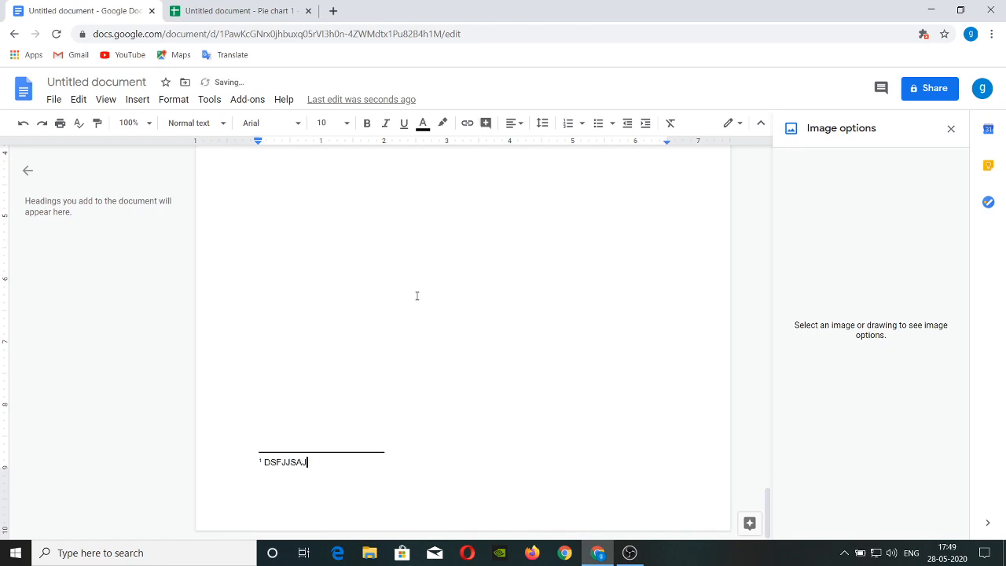
type("FOWELFNSLKJNCJOIJPWEIJPR")
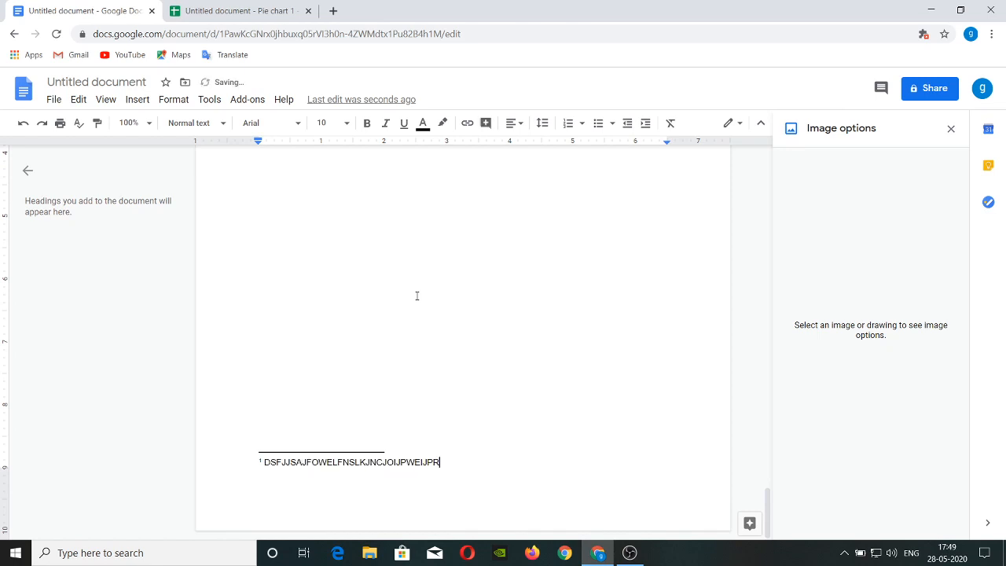
scroll(417, 296, "up", 10)
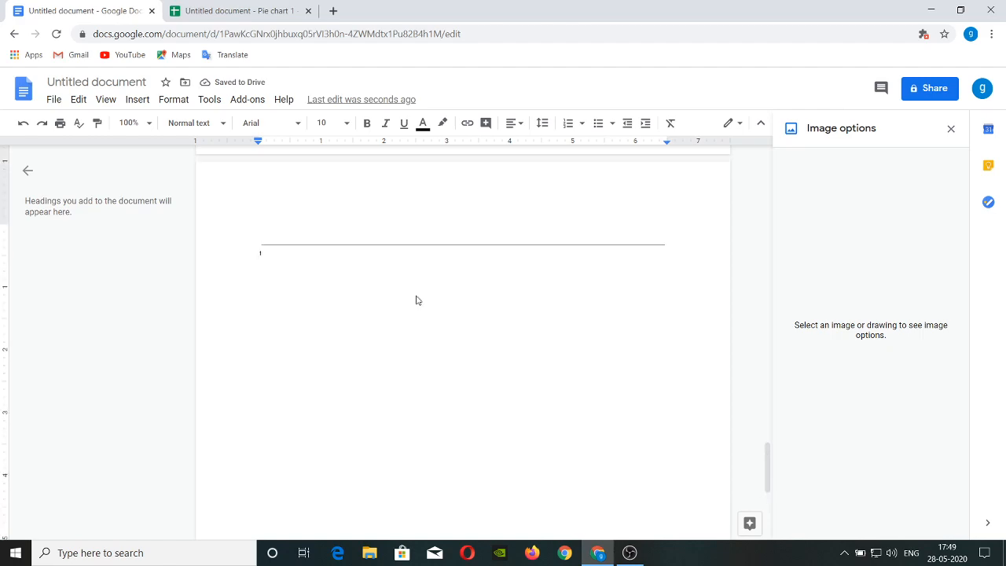
scroll(417, 296, "down", 11)
scroll(417, 295, "up", 15)
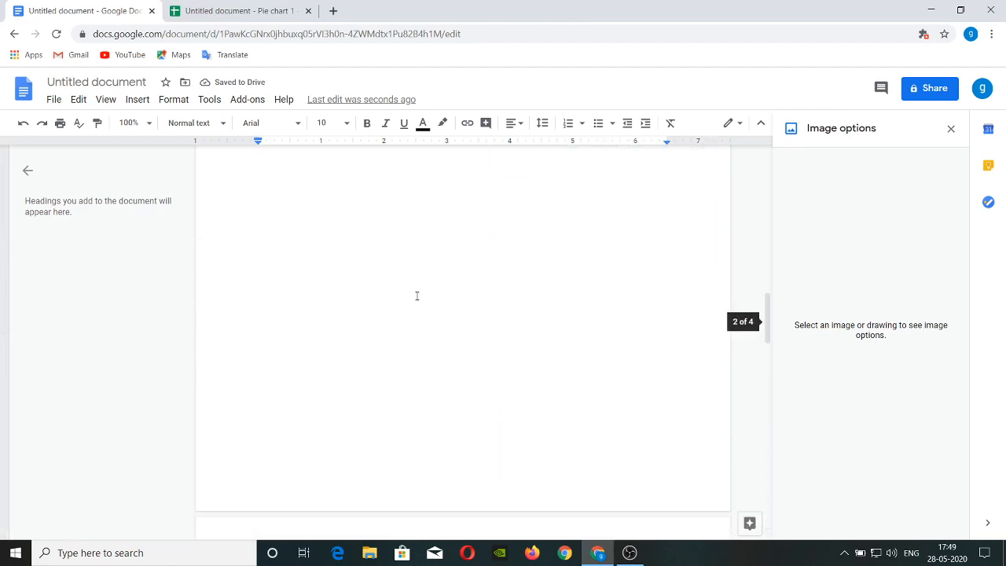
Step: Insert an upward half-arrow special character from the Arrows symbols, right after the footnote reference below the horizontal line
left_click(137, 99)
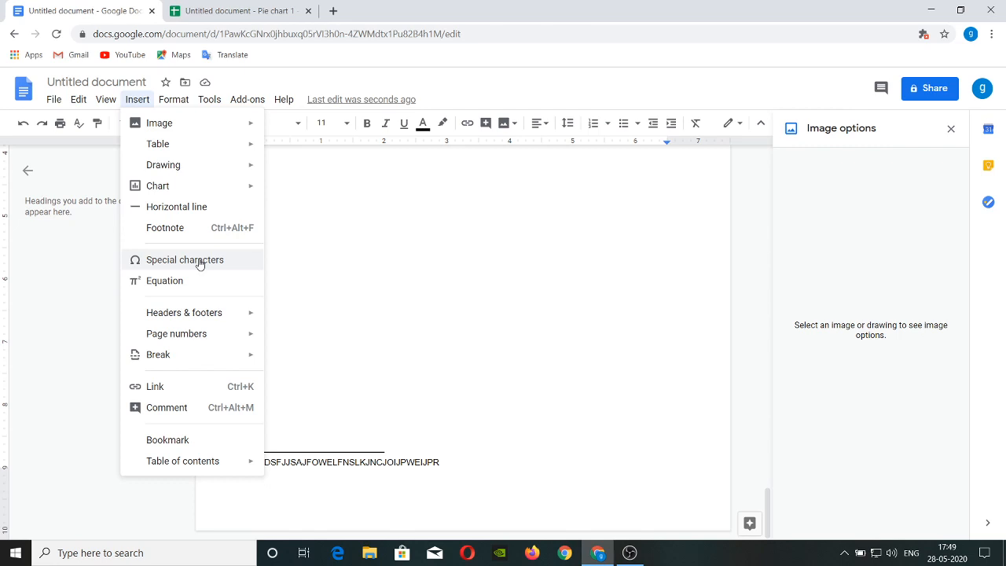
left_click(200, 263)
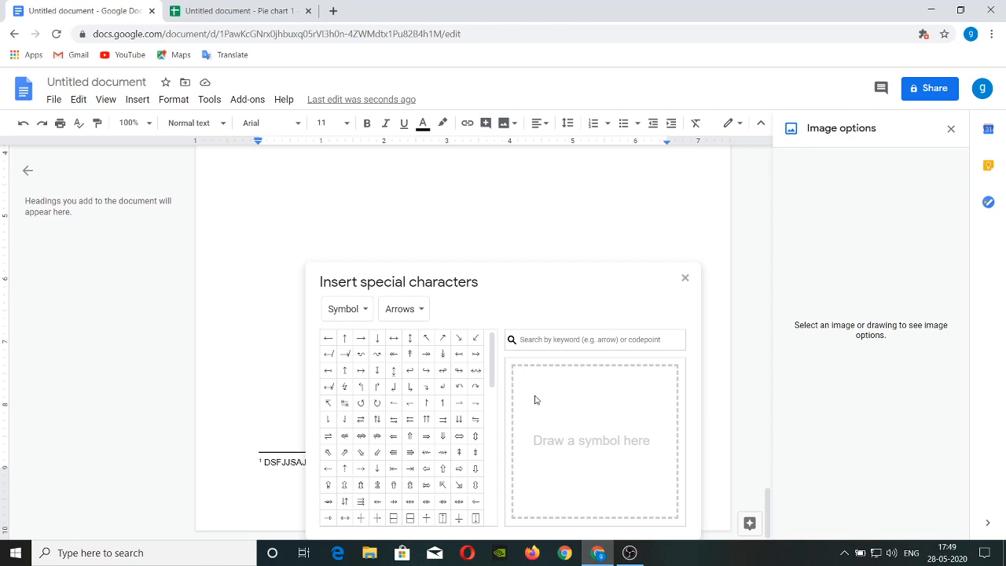
left_click(424, 403)
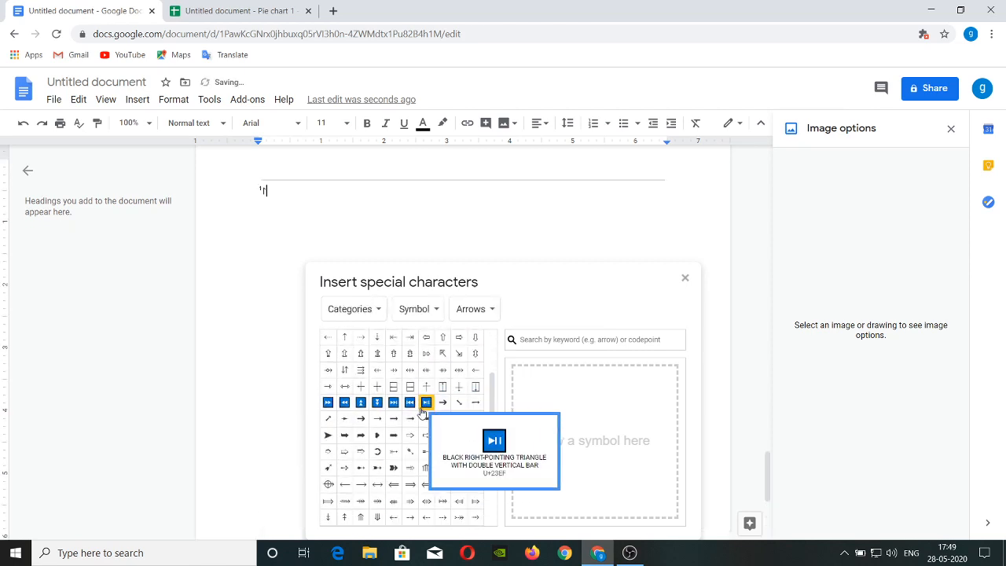
scroll(422, 412, "up", 5)
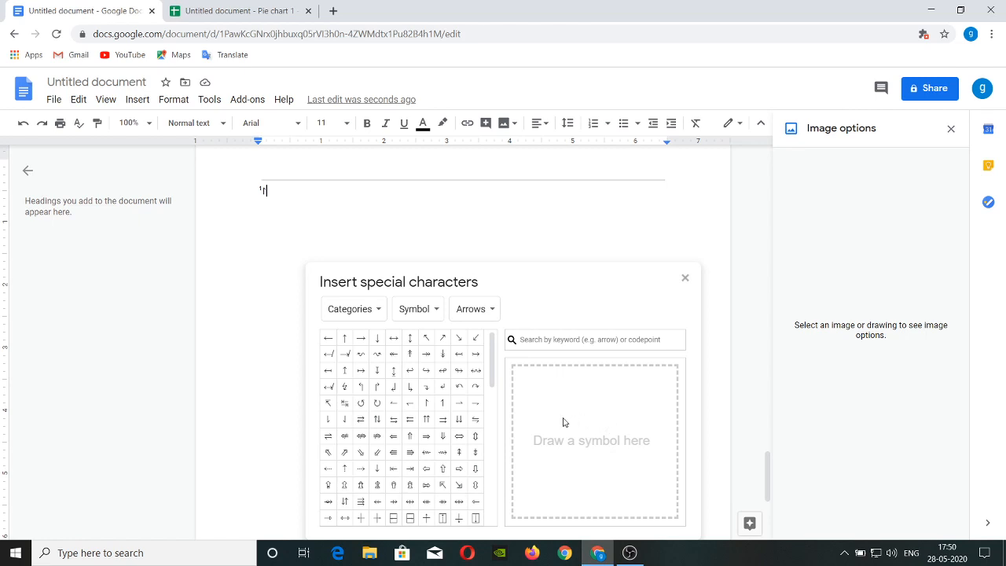
Step: Find the Greek small letter pi by sketching its shape, insert it after the arrow character, and close the special characters dialog
mouse_move(562, 417)
left_mouse_down()
mouse_move(575, 460)
mouse_move(564, 480)
left_mouse_up()
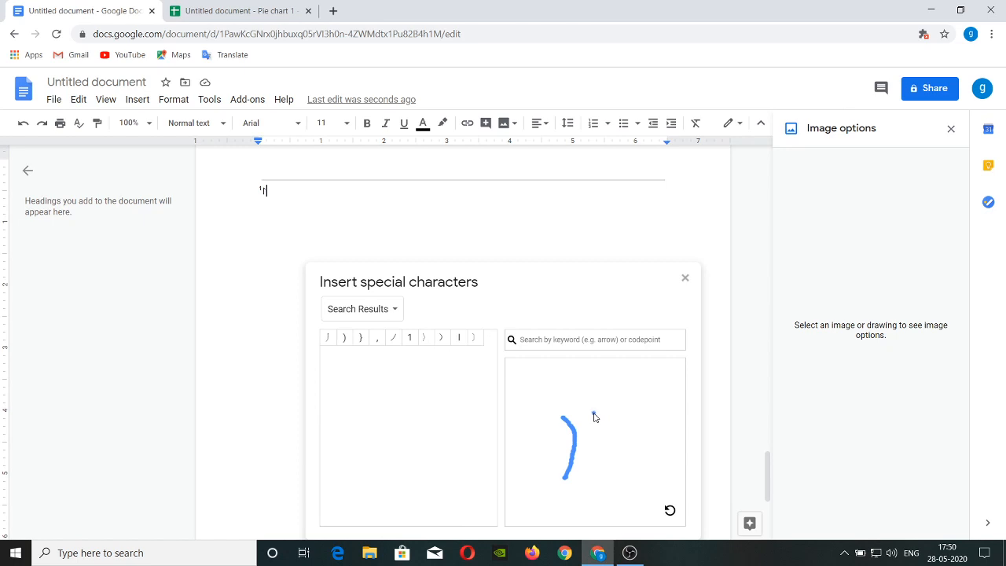
left_click_drag(594, 416, 599, 478)
left_click_drag(535, 418, 621, 416)
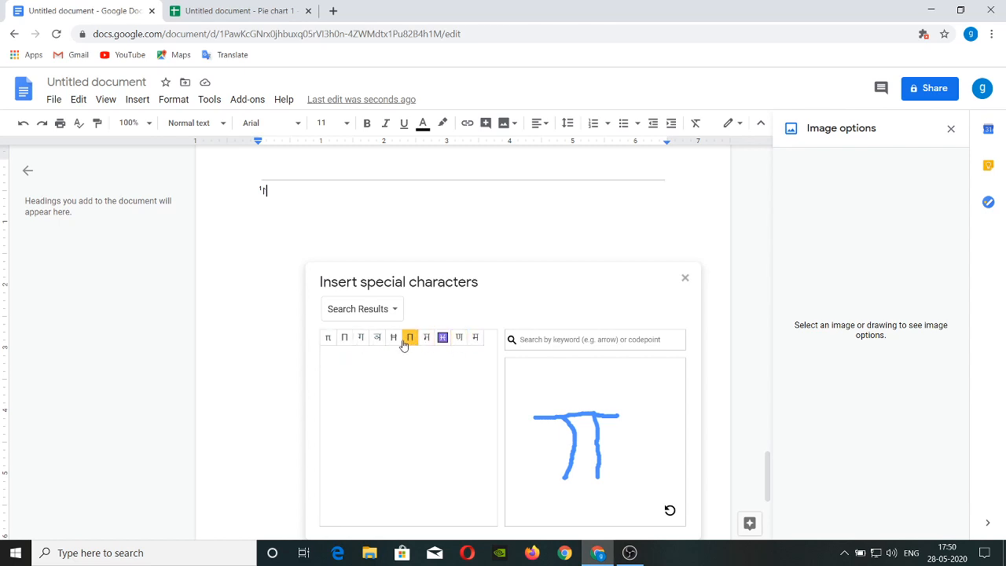
mouse_move(329, 341)
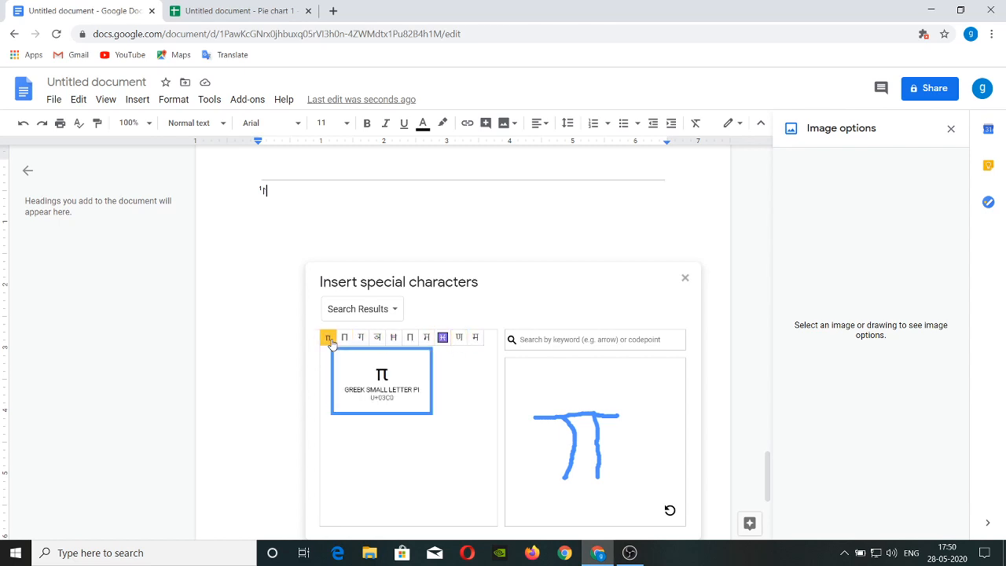
left_click(328, 338)
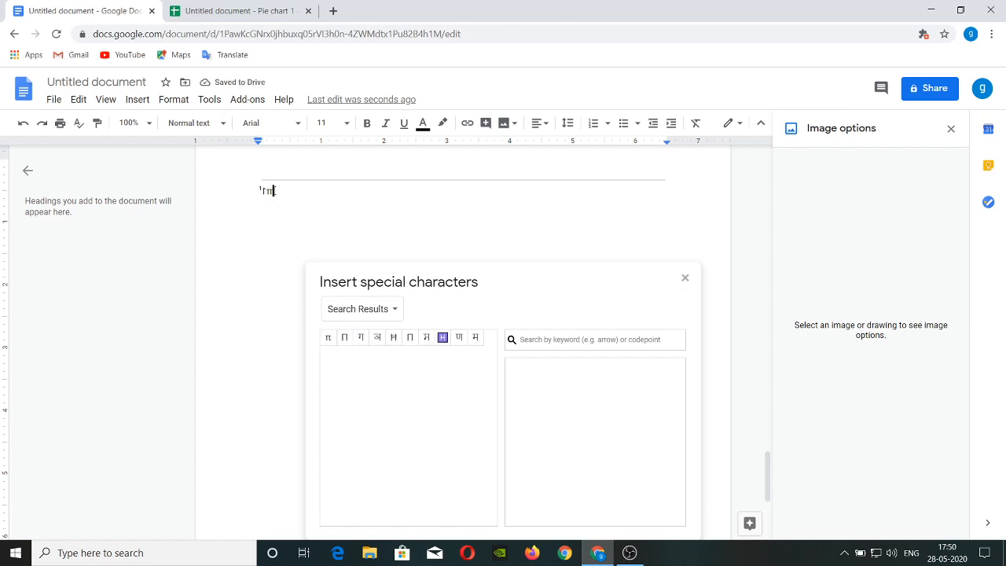
left_click_drag(274, 190, 264, 190)
left_click(341, 210)
left_click(685, 280)
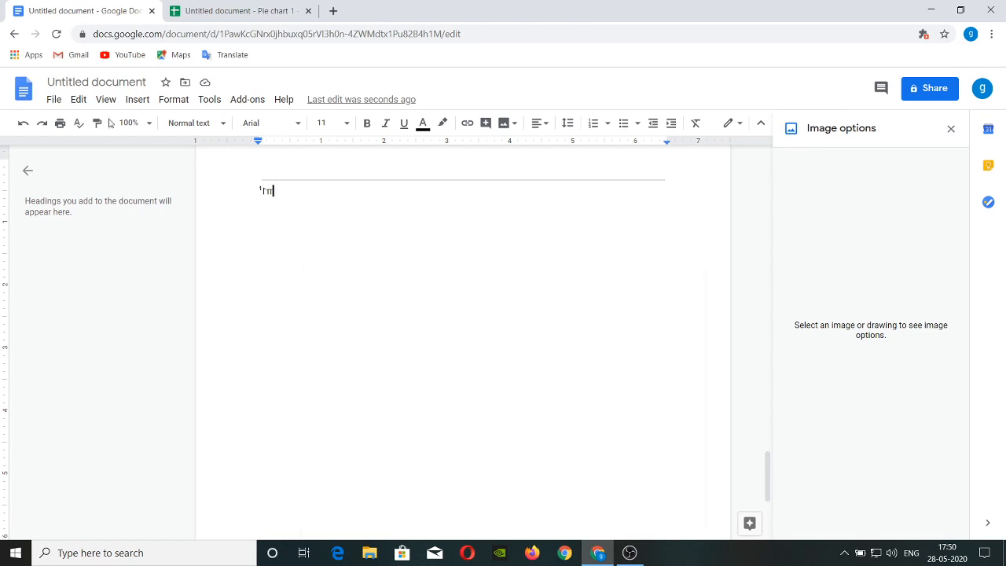
Step: Insert the equation 2x + 3y - 3t = 0 on a new line below the special characters
left_click(134, 101)
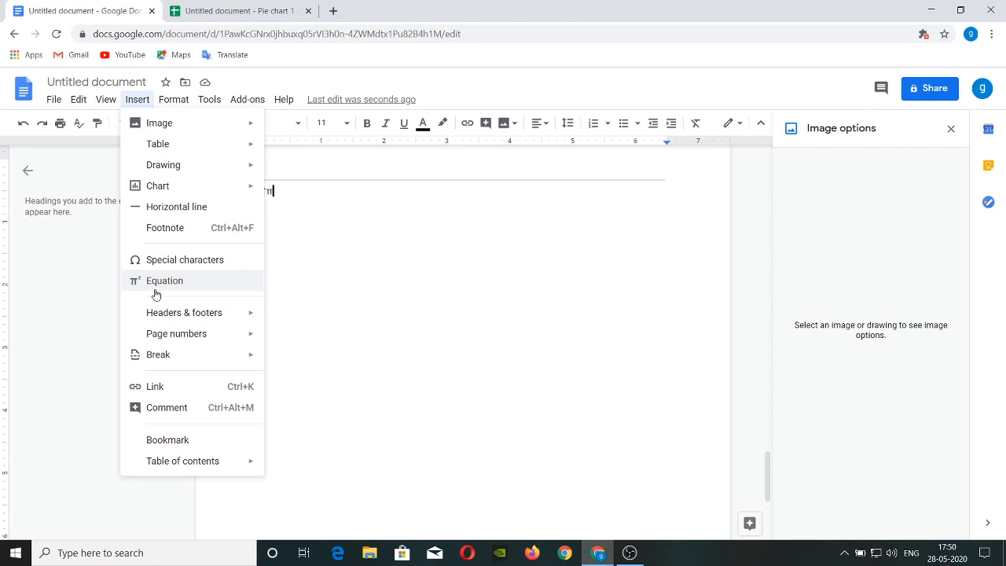
left_click(155, 293)
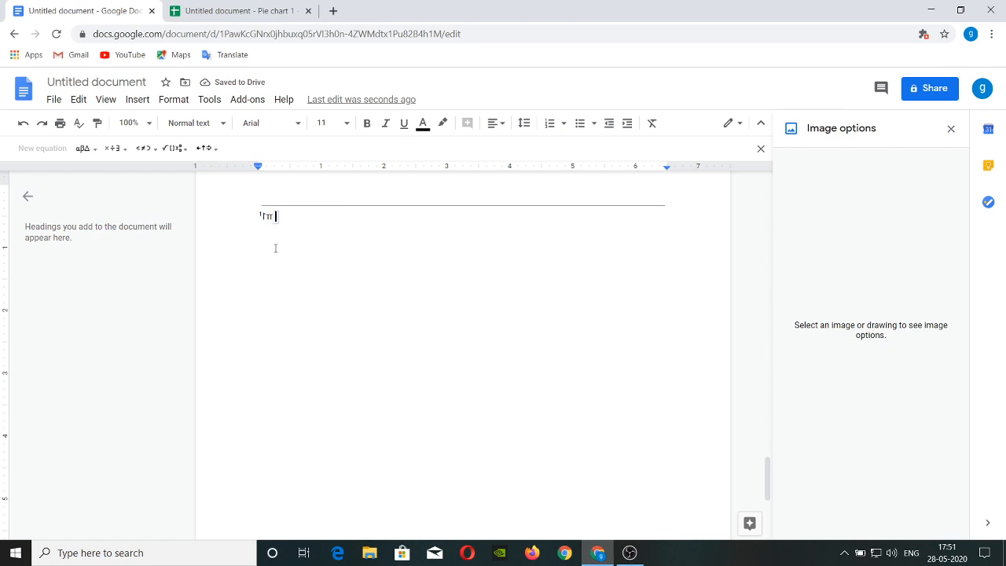
key("Return")
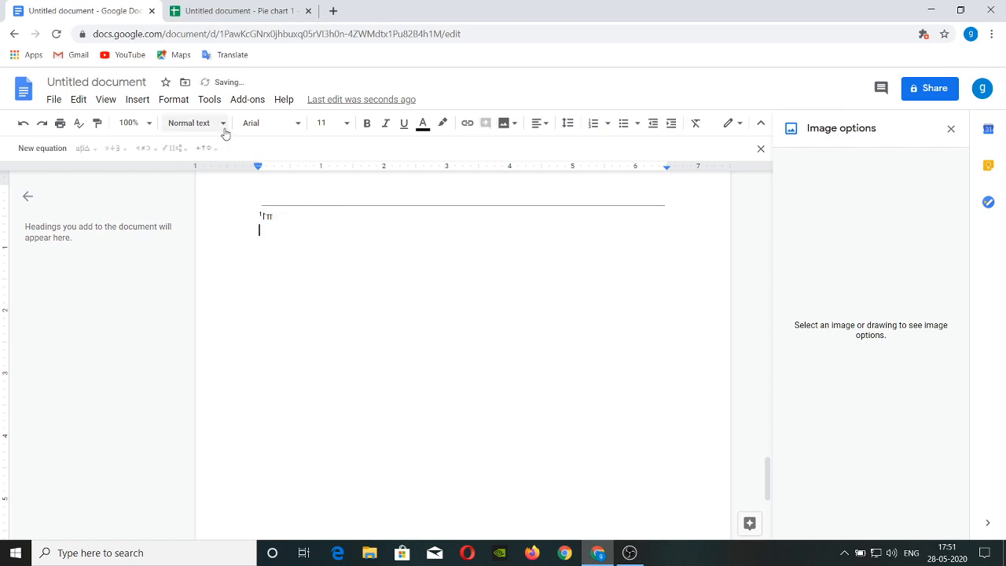
left_click(136, 99)
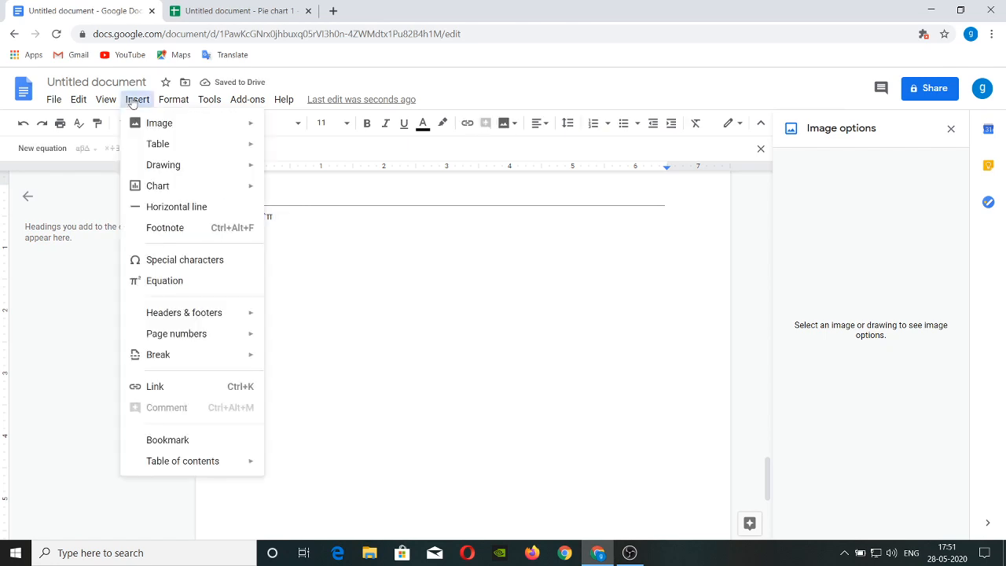
left_click(173, 282)
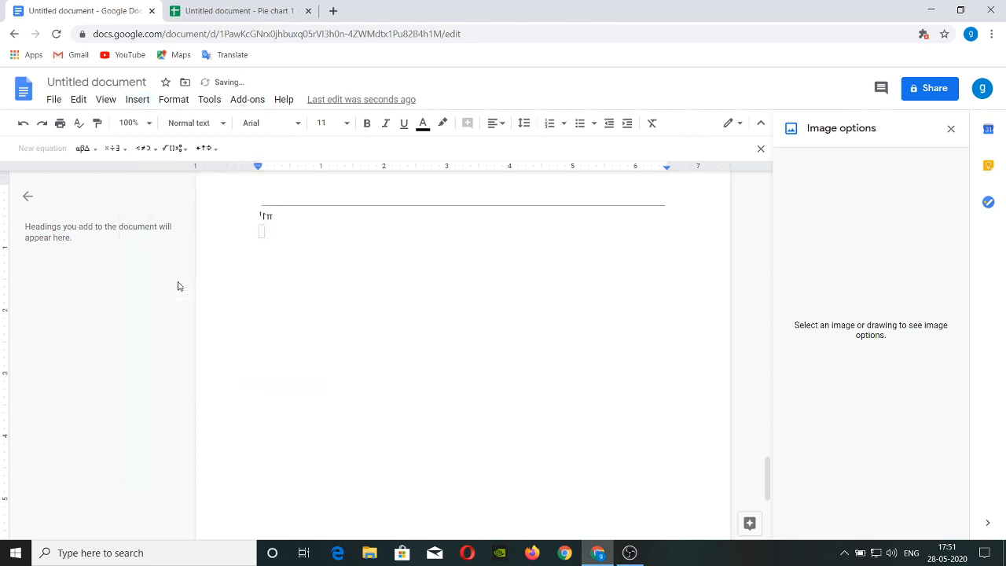
type("2X")
key("BackSpace")
type("x + 3t")
key("BackSpace")
type("y - 3t = 0")
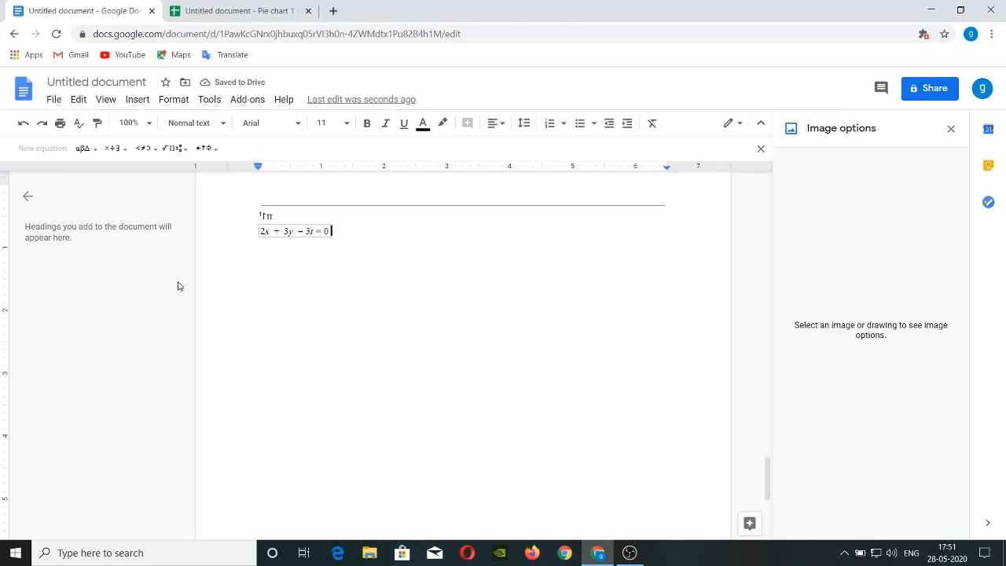
left_click(340, 259)
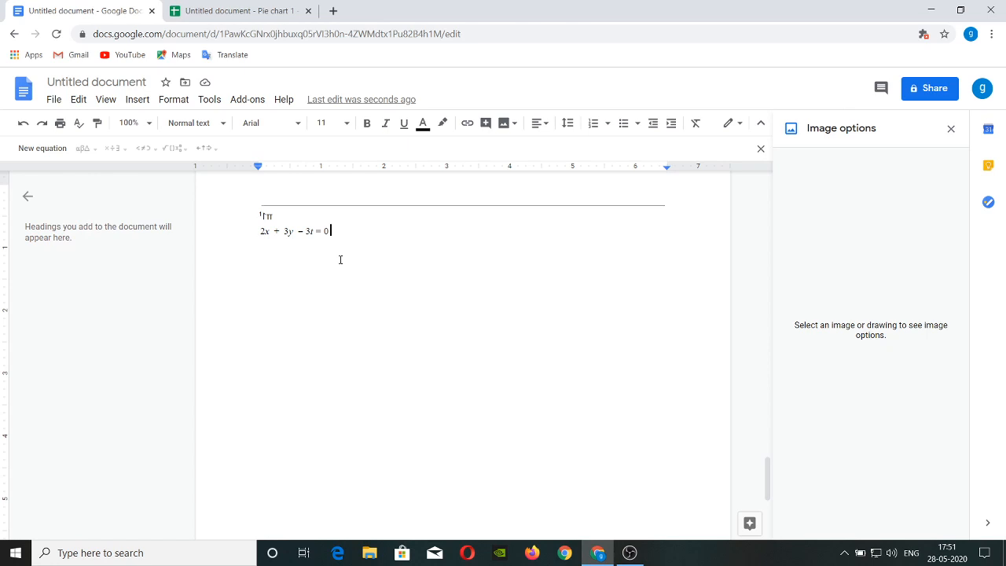
Step: Add a header to the last page, in Section 4 of the document
left_click(136, 101)
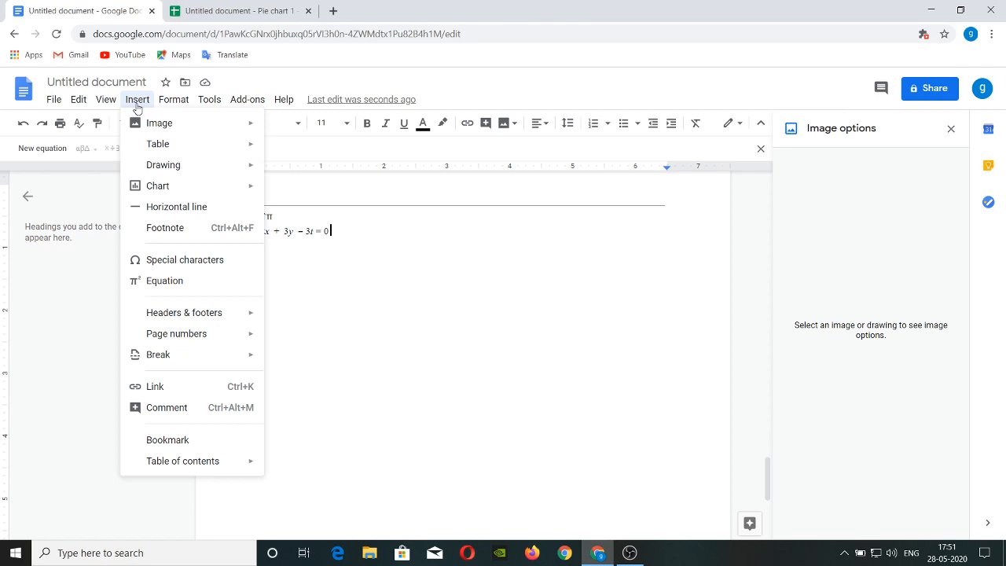
mouse_move(159, 324)
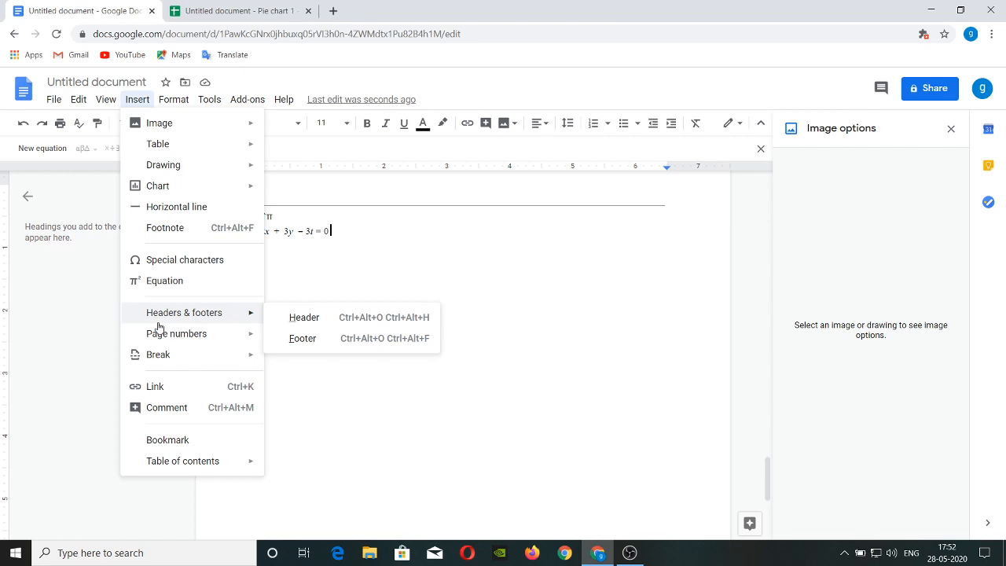
left_click(292, 318)
scroll(292, 315, "up", 2)
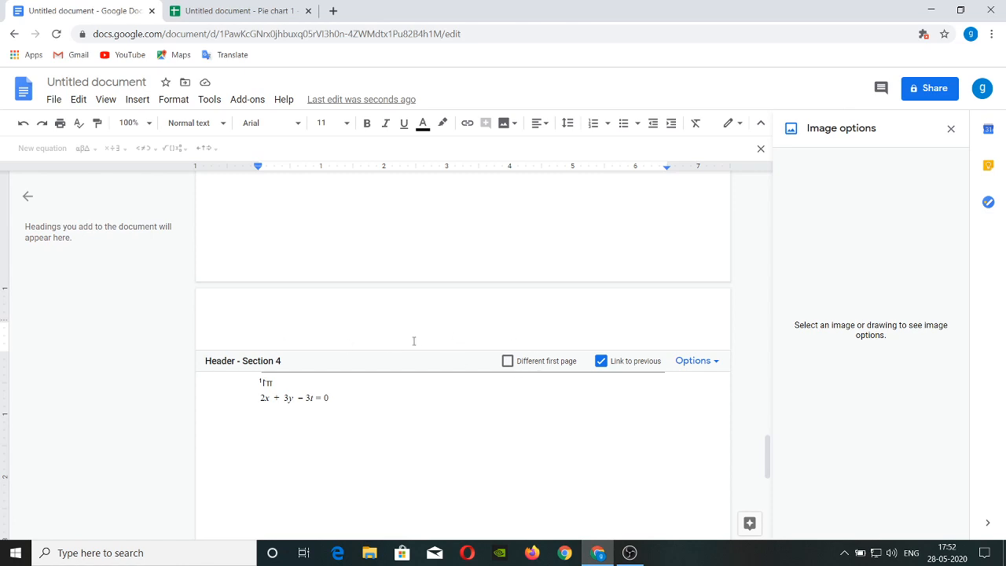
Step: View the page number settings available for the Section 4 header, and close them without applying anything
left_click(707, 366)
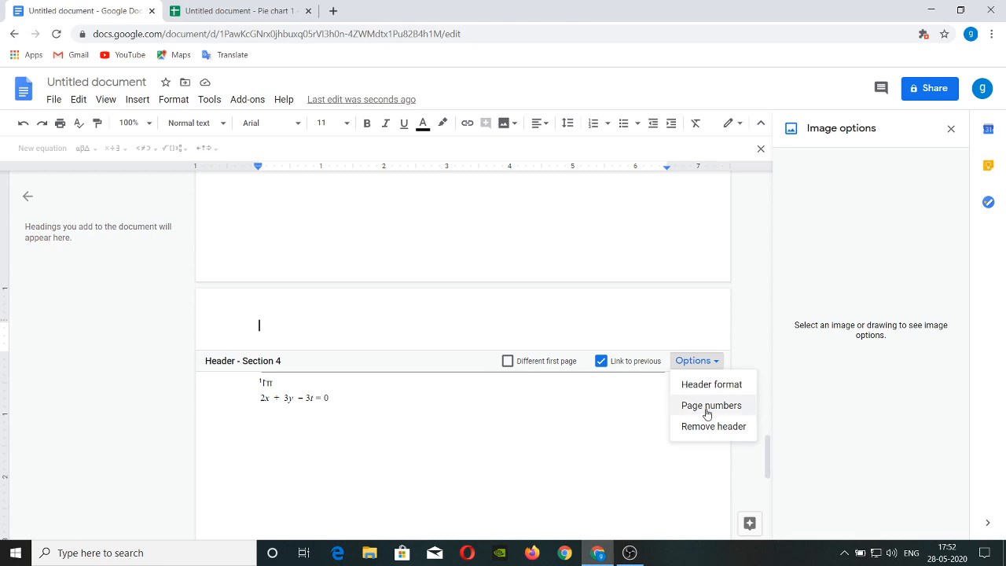
left_click(705, 405)
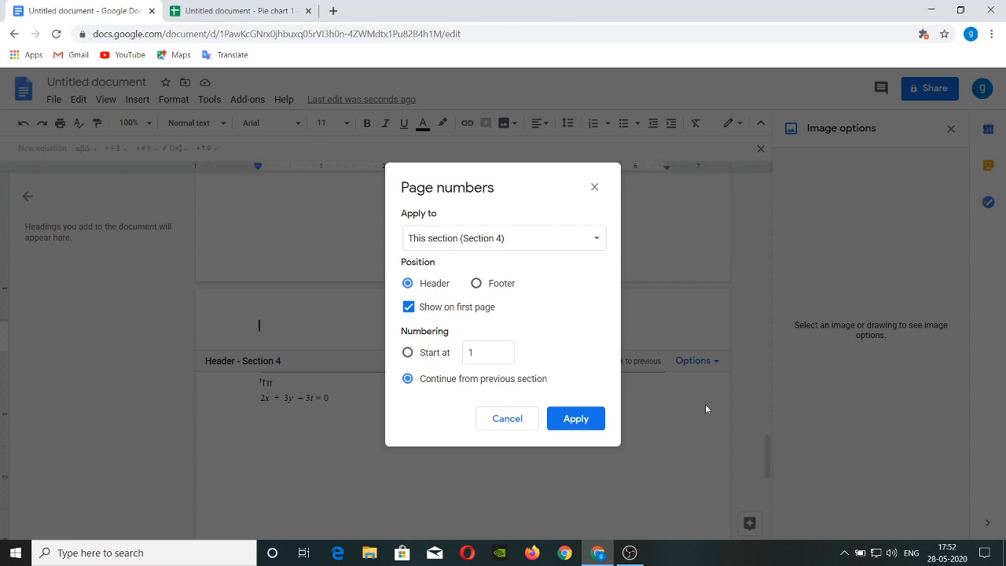
left_click(595, 185)
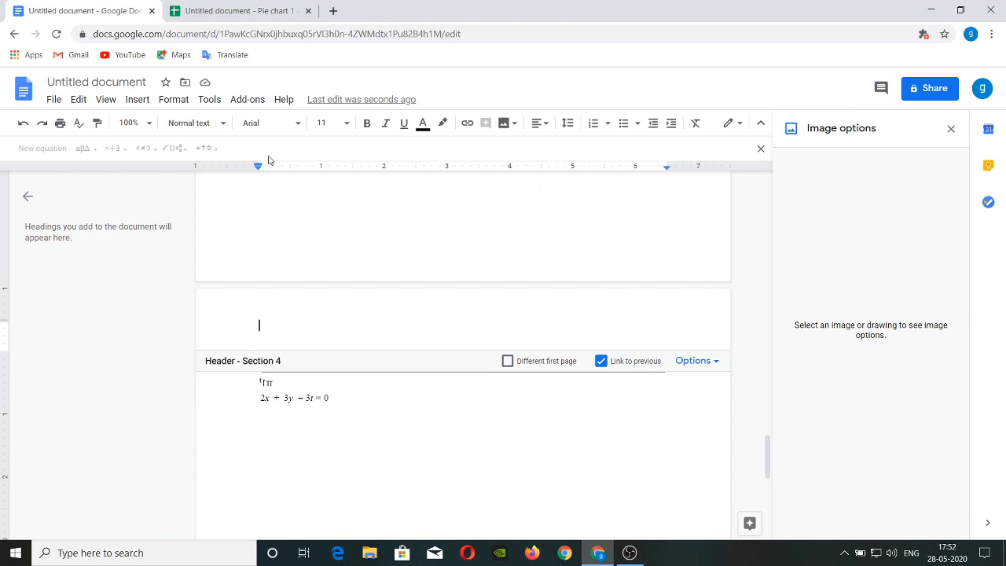
Step: Leave the header for the body of the last page and add a footer to the document
left_click(137, 99)
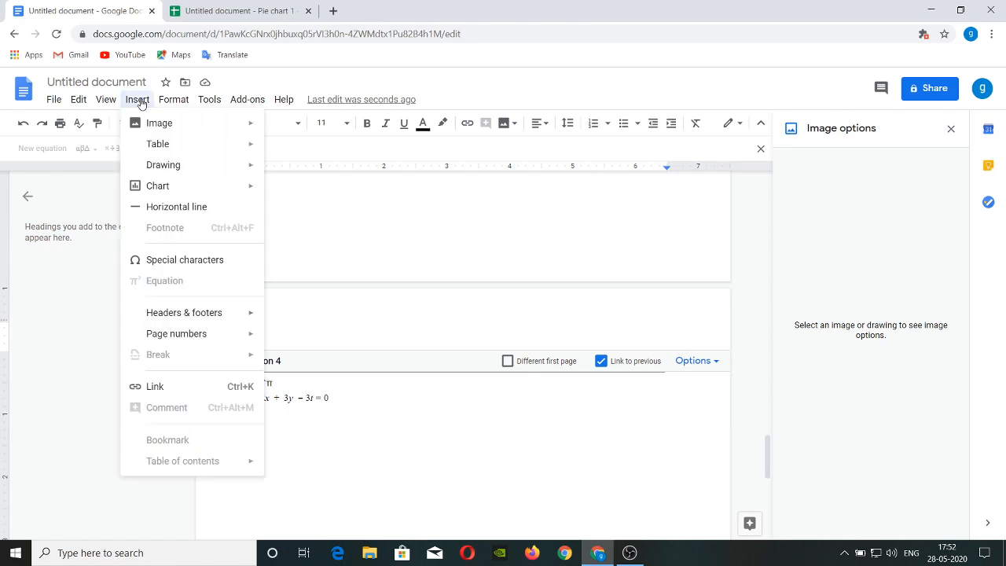
left_click(519, 481)
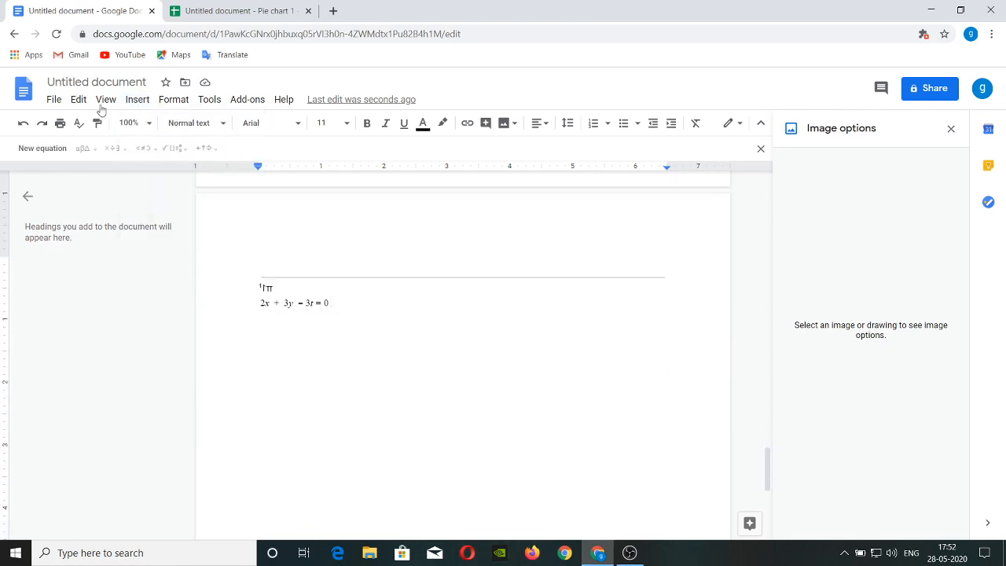
left_click(134, 104)
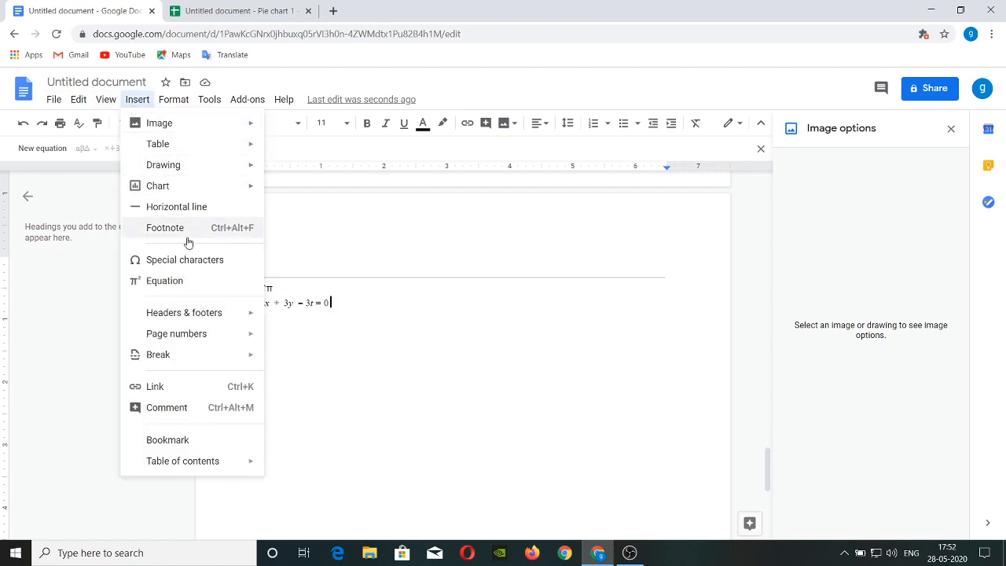
mouse_move(178, 355)
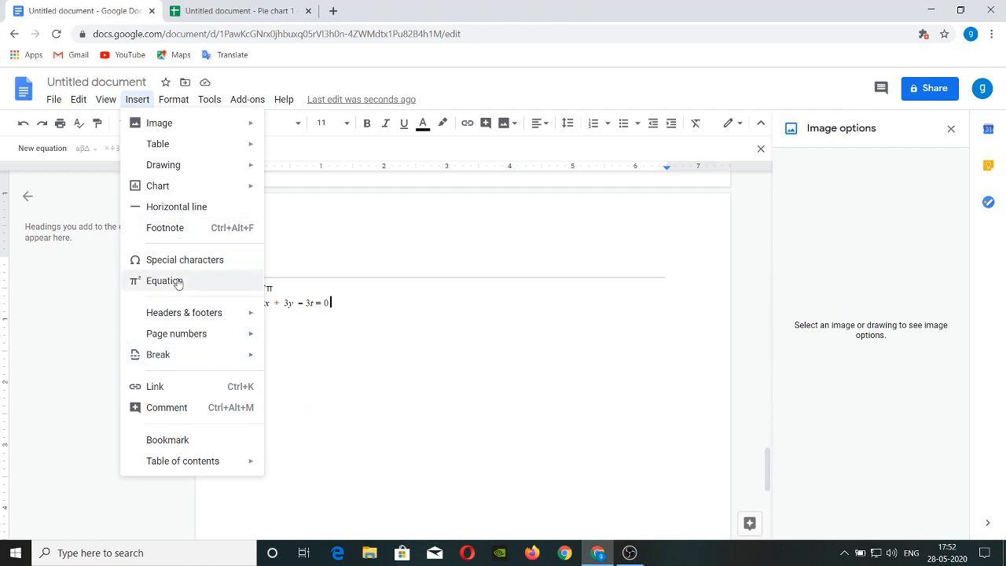
mouse_move(183, 314)
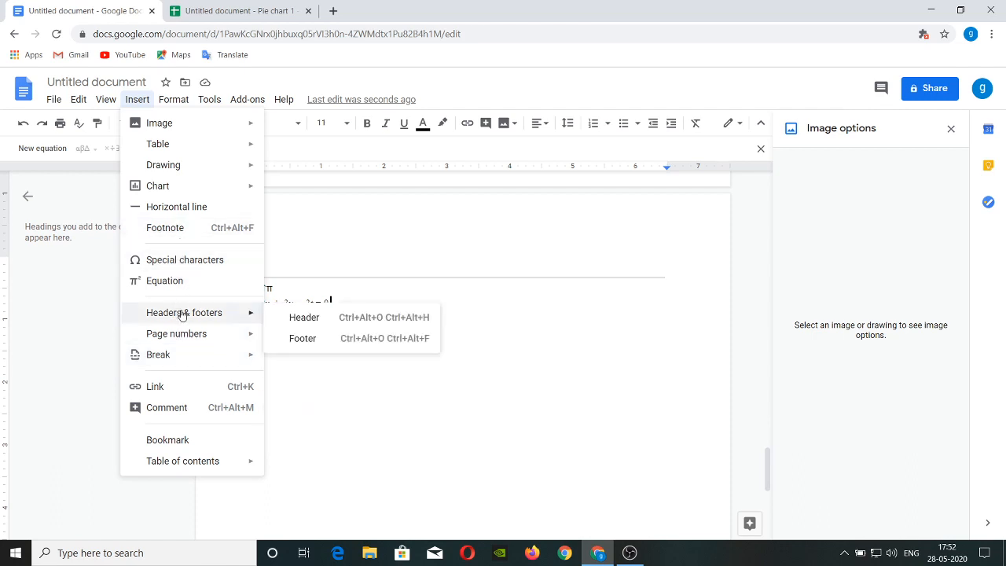
left_click(303, 338)
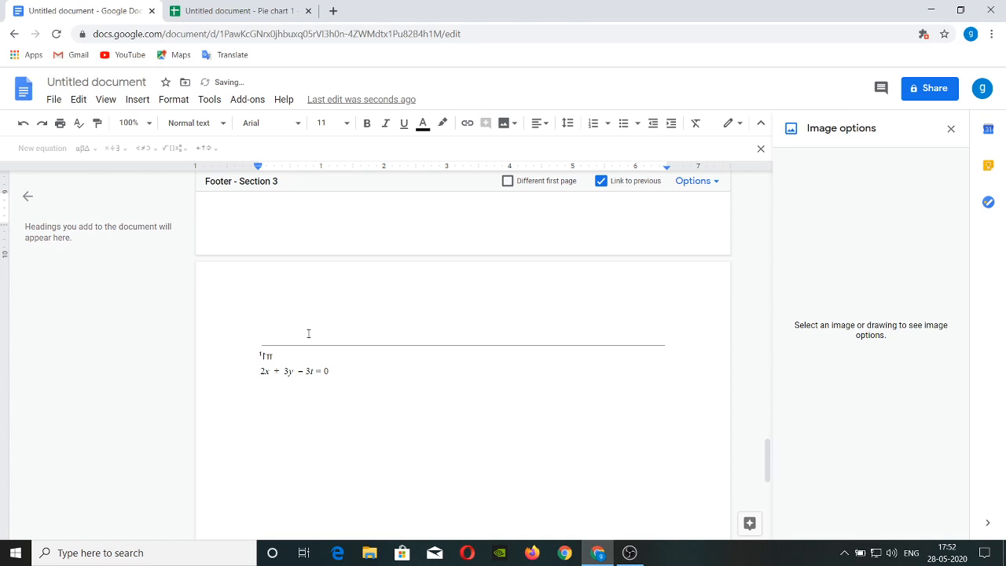
Step: Insert page numbers in the footer of every page, starting from the first, and check them throughout the document
scroll(308, 333, "up", 1)
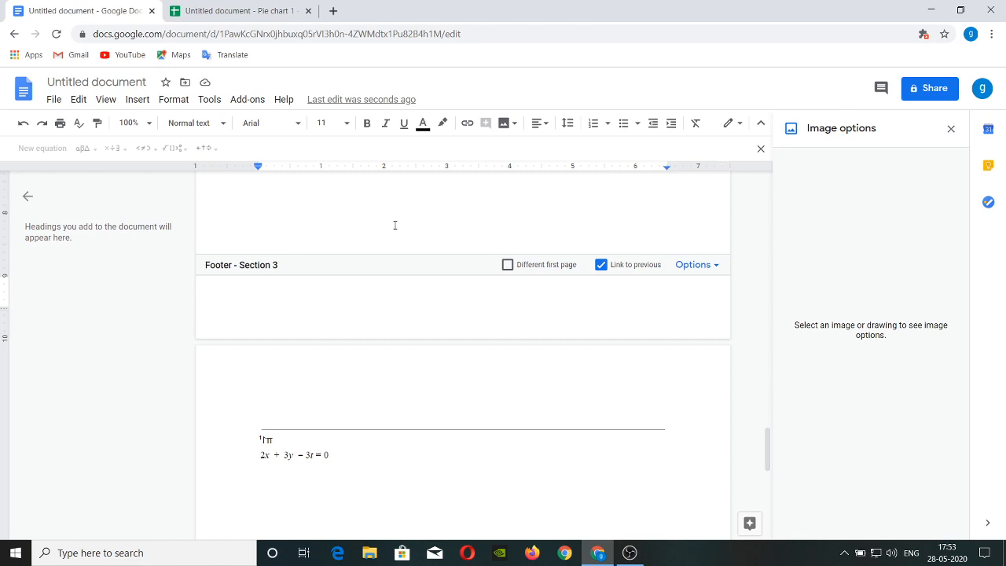
left_click(138, 99)
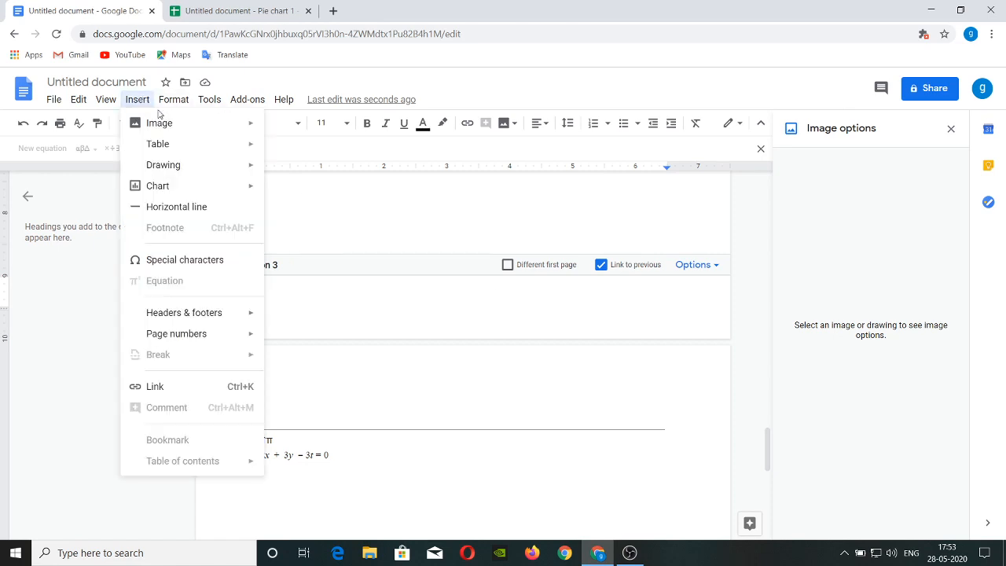
mouse_move(203, 337)
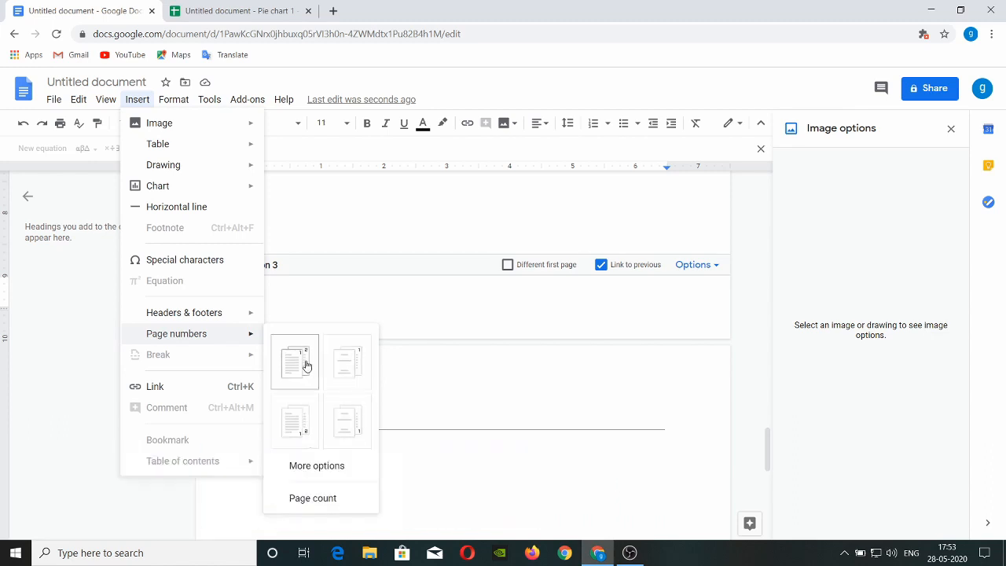
left_click(306, 426)
scroll(346, 368, "down", 10)
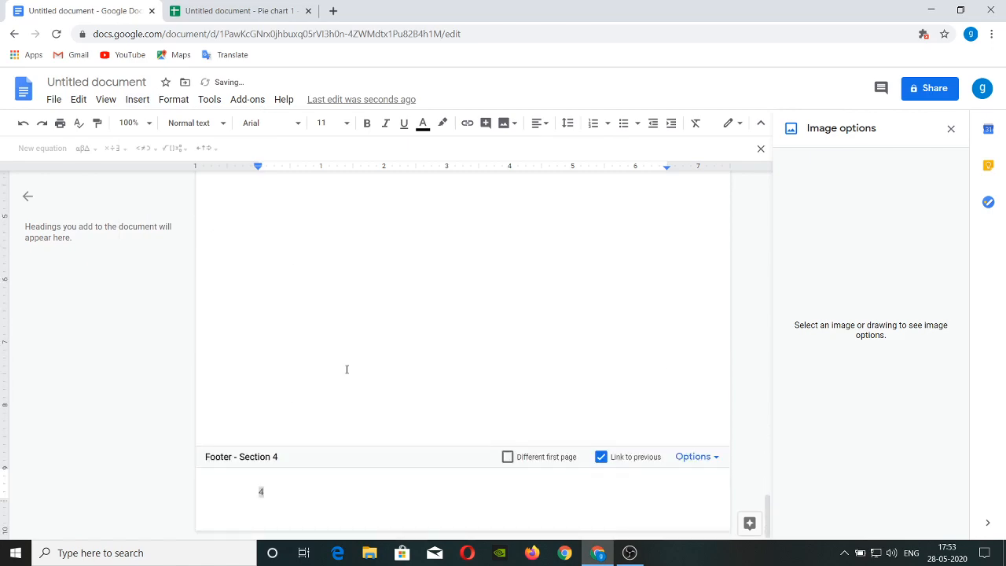
scroll(346, 369, "up", 5)
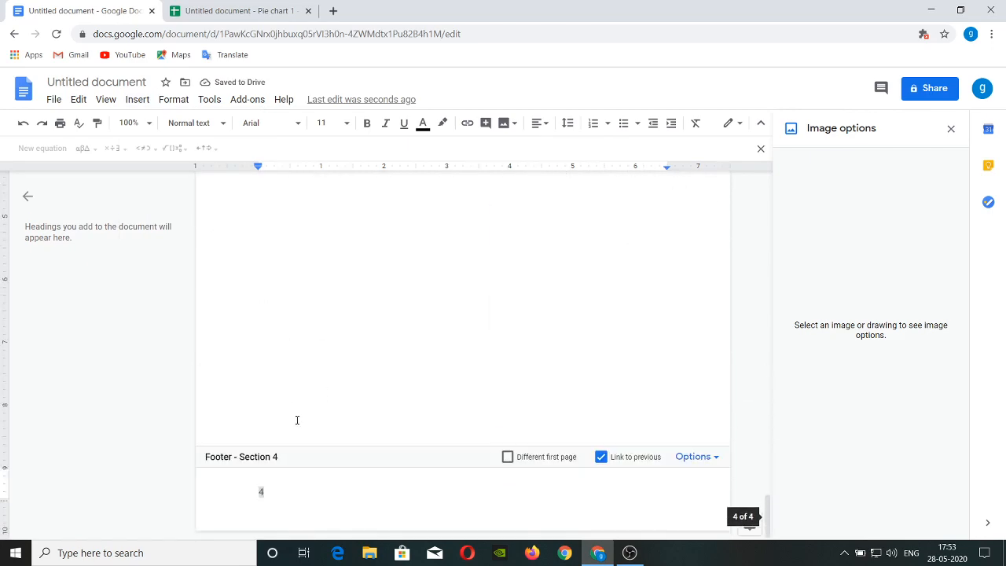
scroll(319, 377, "up", 8)
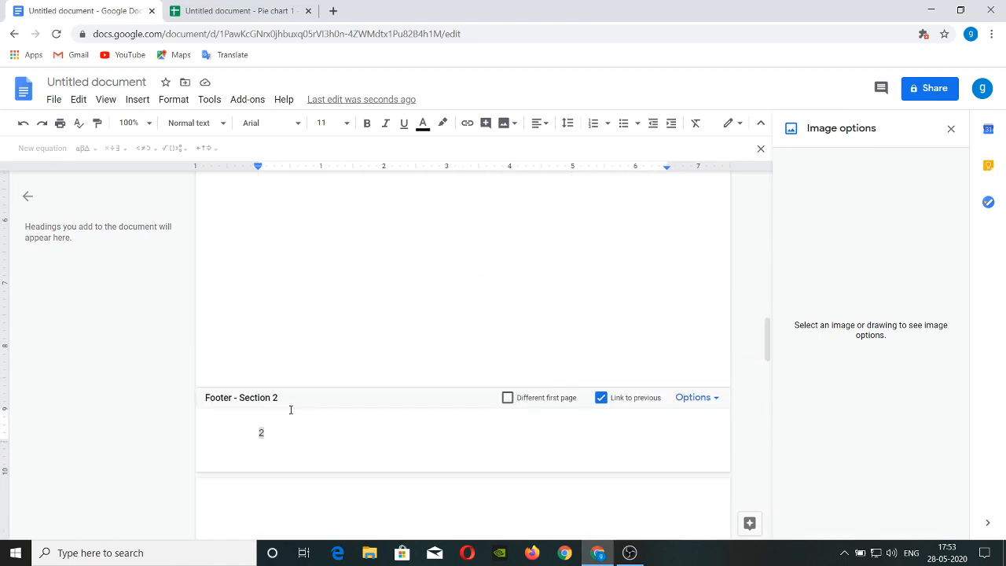
scroll(290, 410, "up", 10)
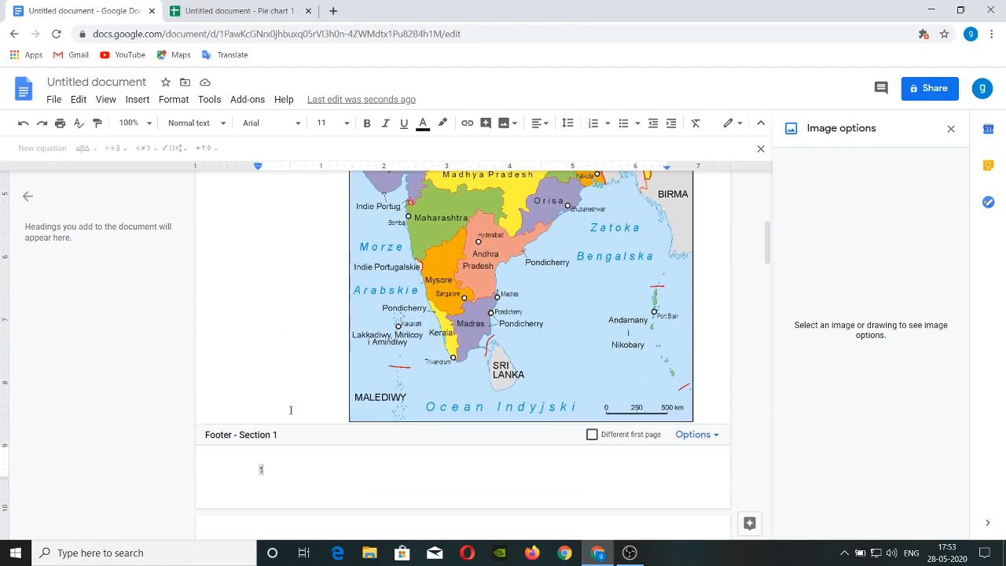
scroll(290, 410, "down", 20)
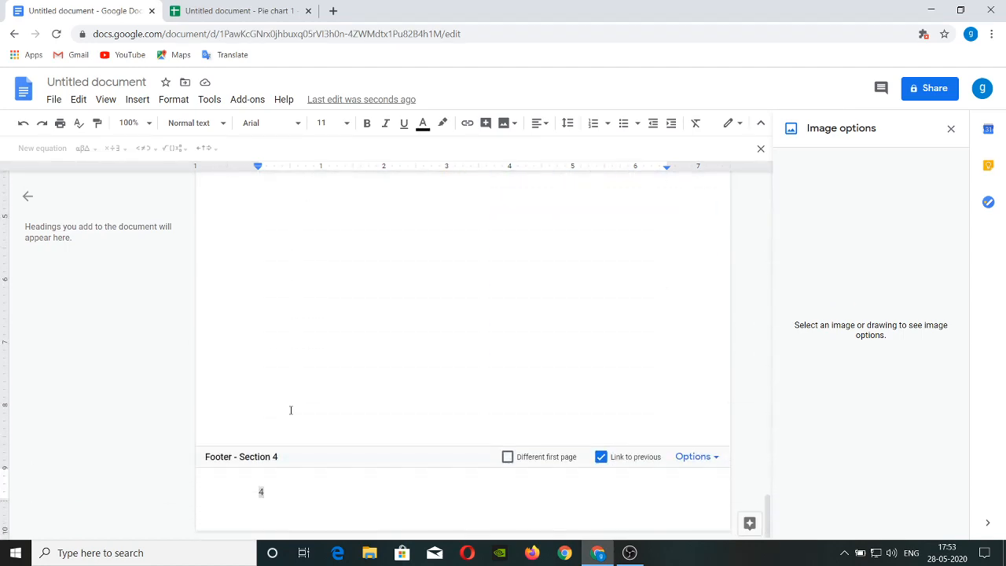
scroll(290, 410, "up", 20)
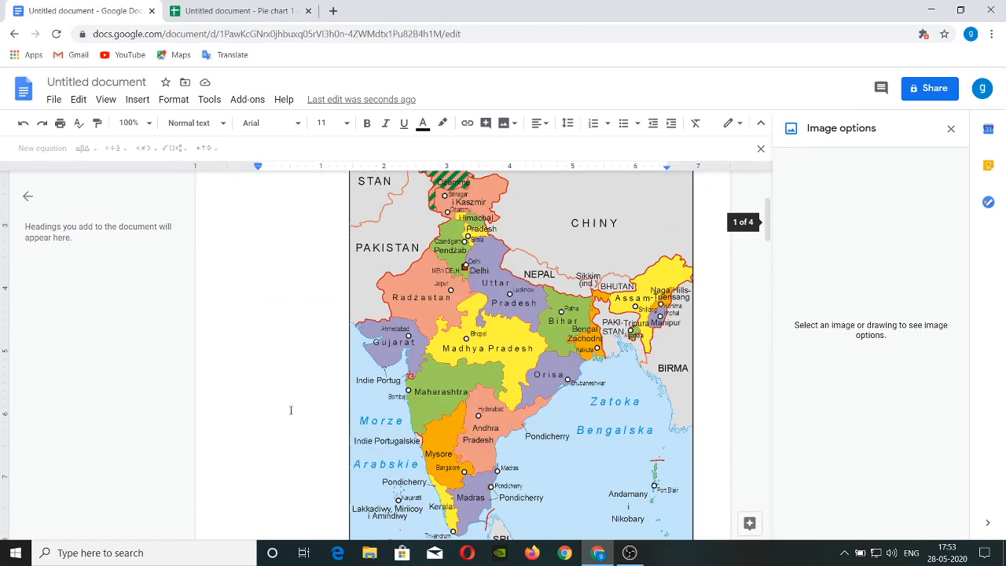
Step: Insert a bookmark on the first line of page 1, above the map image
left_click(138, 99)
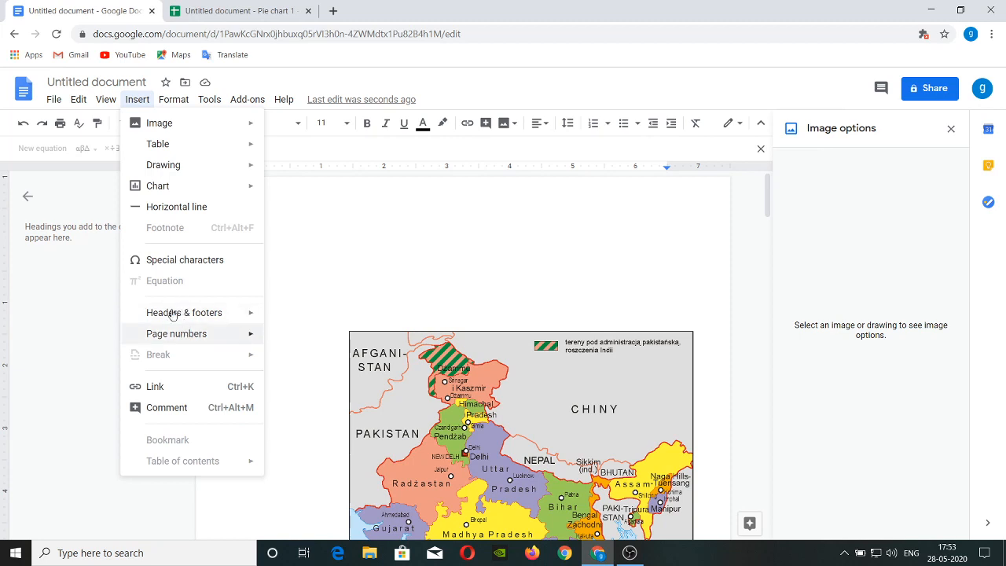
left_click(106, 99)
left_click(136, 99)
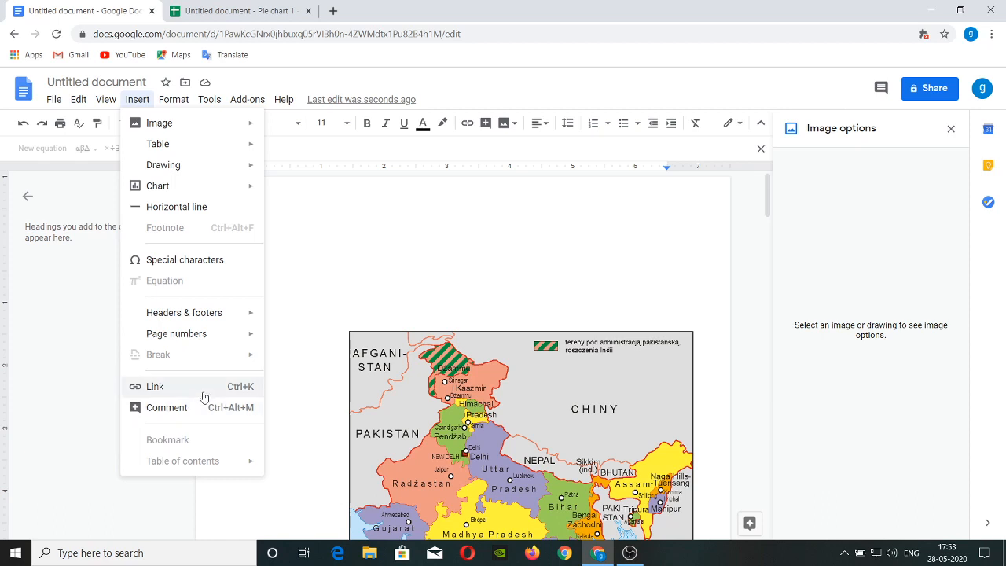
left_click(420, 290)
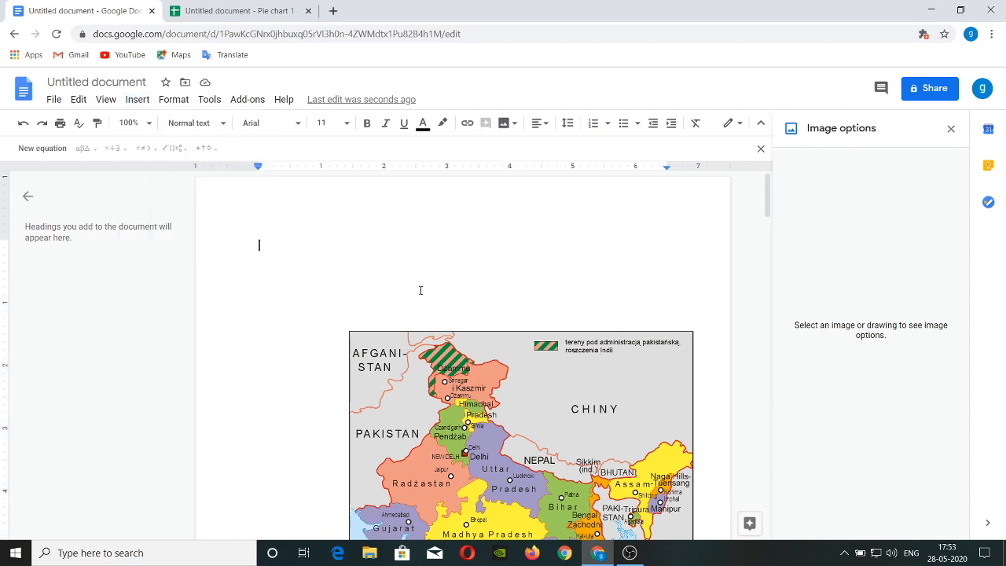
left_click(137, 99)
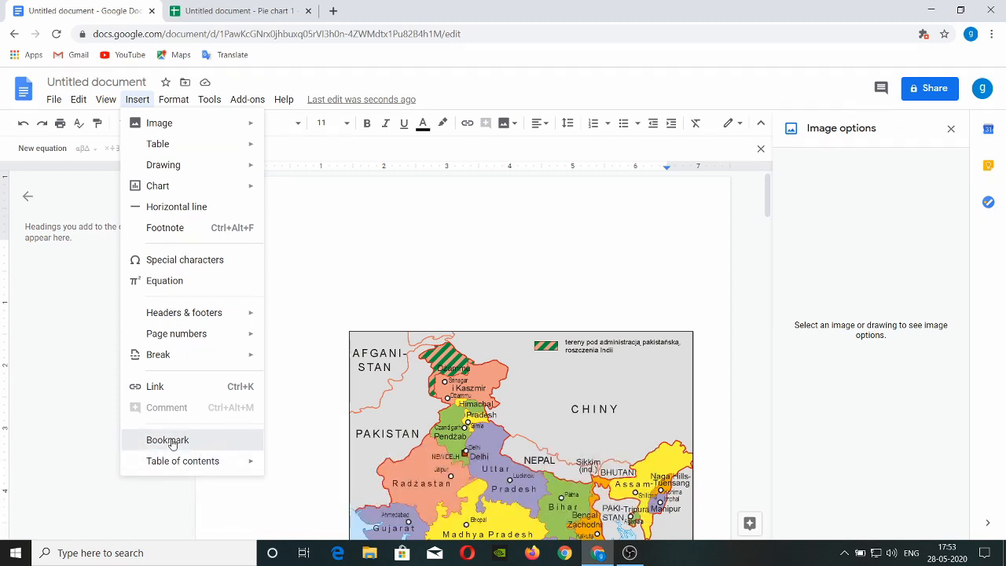
left_click(172, 440)
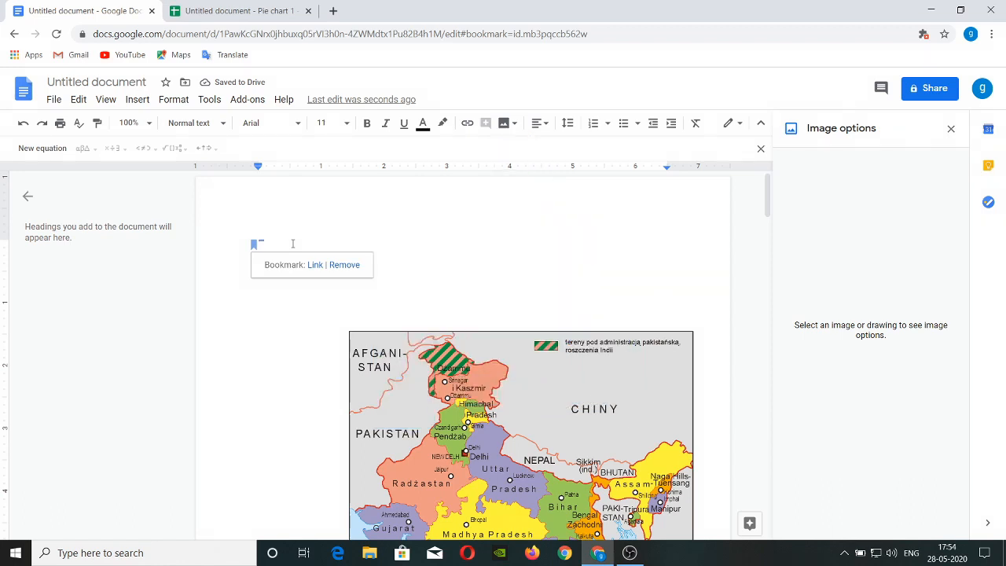
type("kssd")
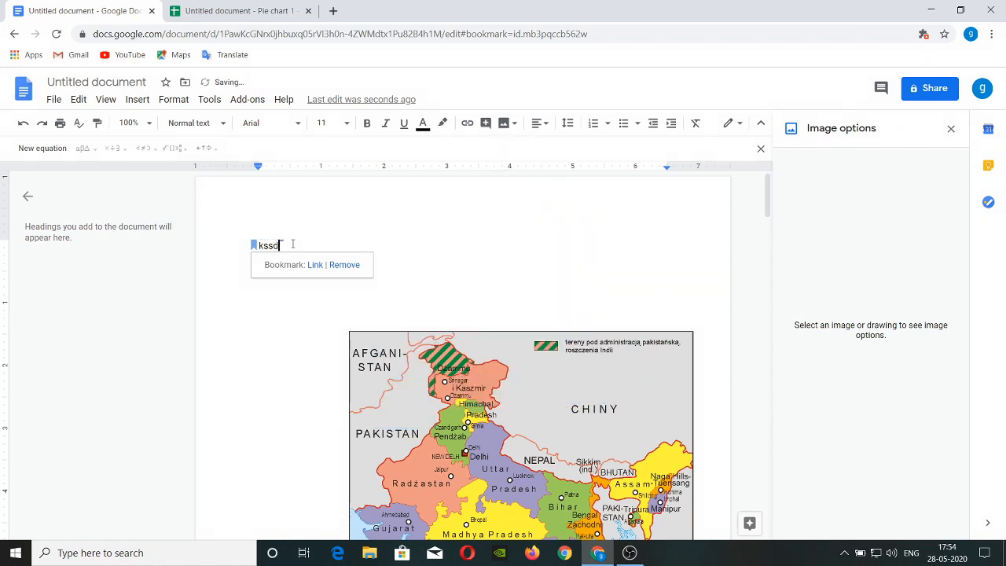
key("BackSpace")
key("BackSpace")
key("BackSpace")
key("BackSpace")
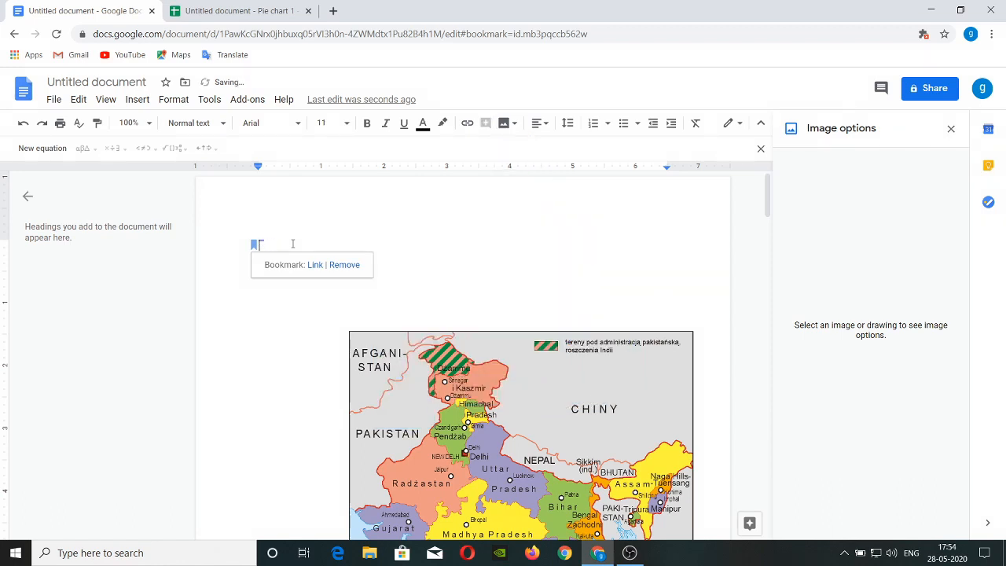
Step: Insert a table of contents with blue links at the bookmark on page 1, then return to the bookmarked line
left_click(137, 99)
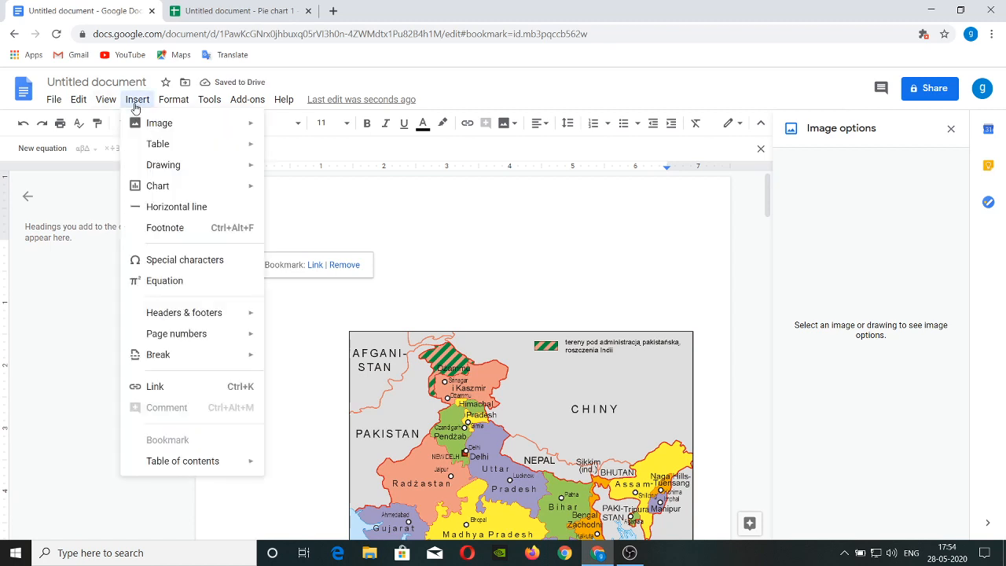
mouse_move(153, 460)
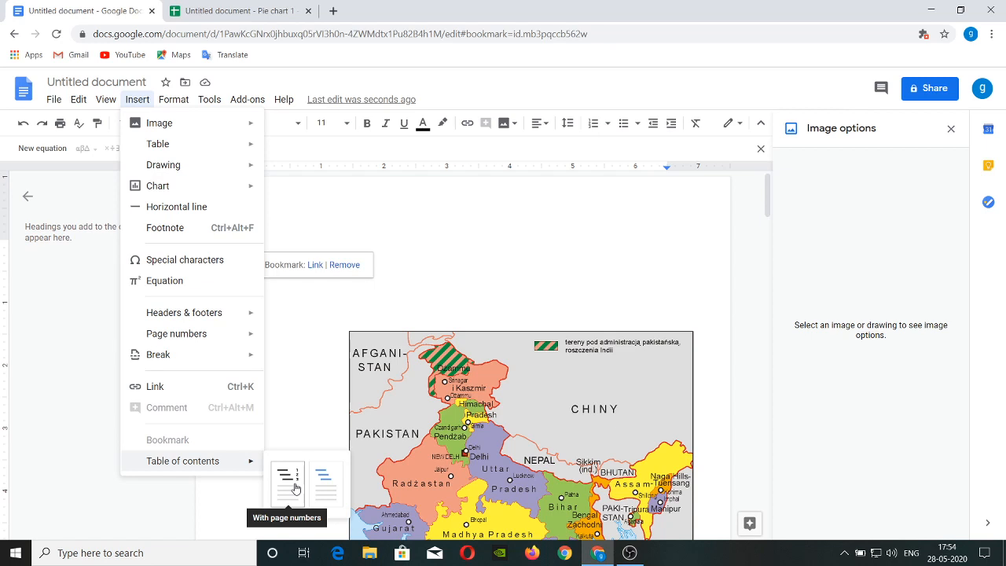
left_click(329, 489)
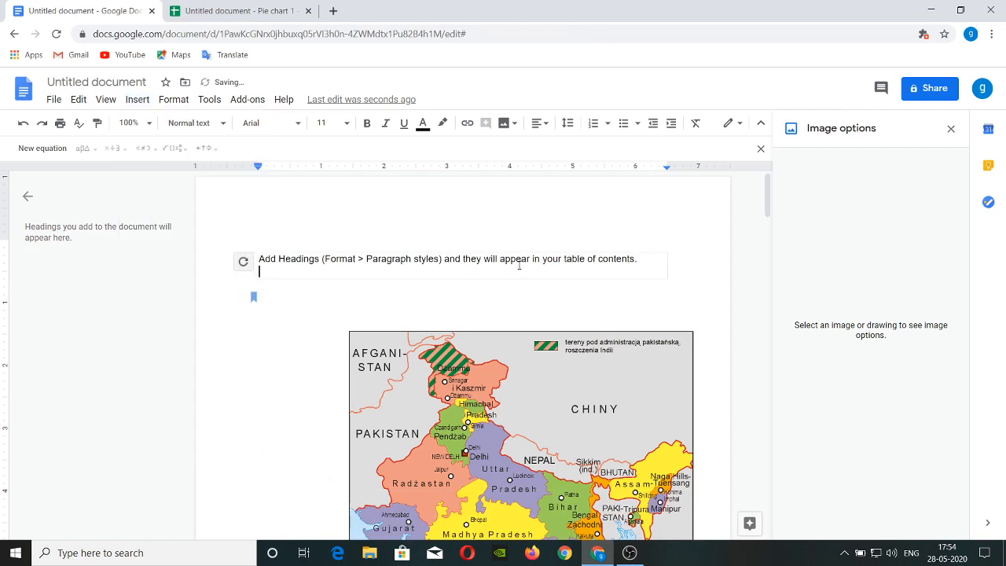
left_click(248, 101)
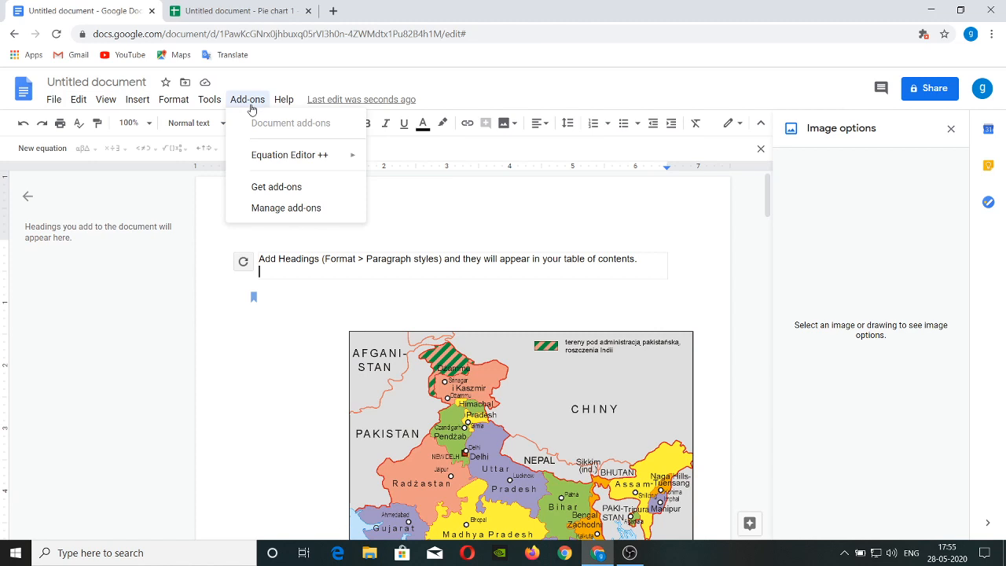
left_click(196, 294)
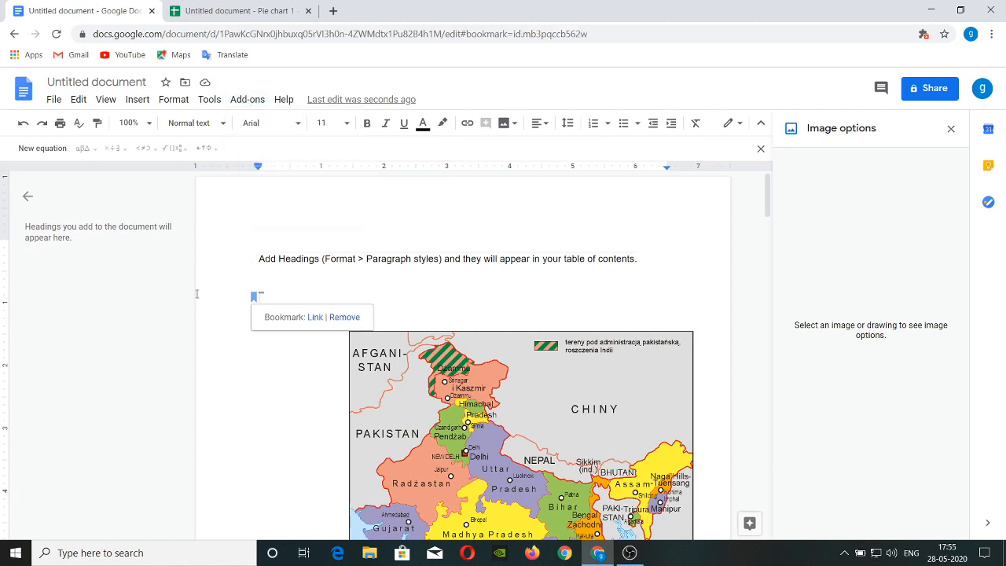